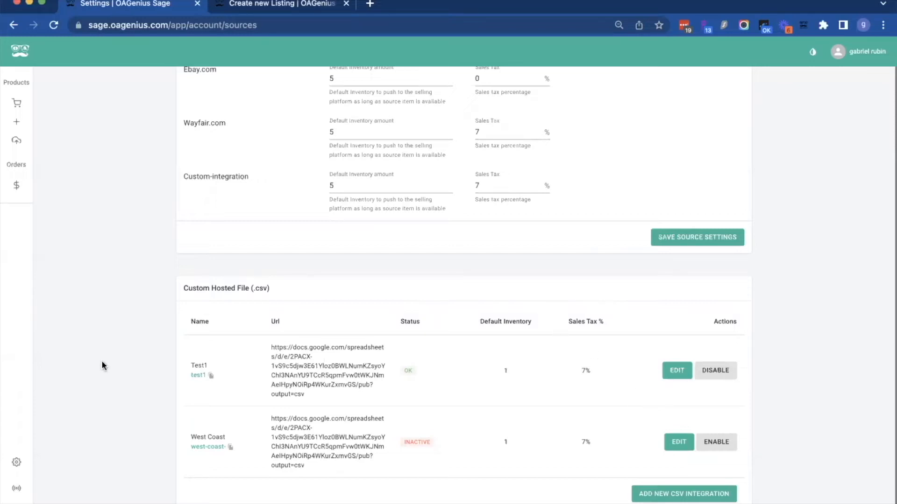
Open the Sources section of the account settings and go to the Custom Hosted File (.csv) list.
scroll(93, 369, "up", 5)
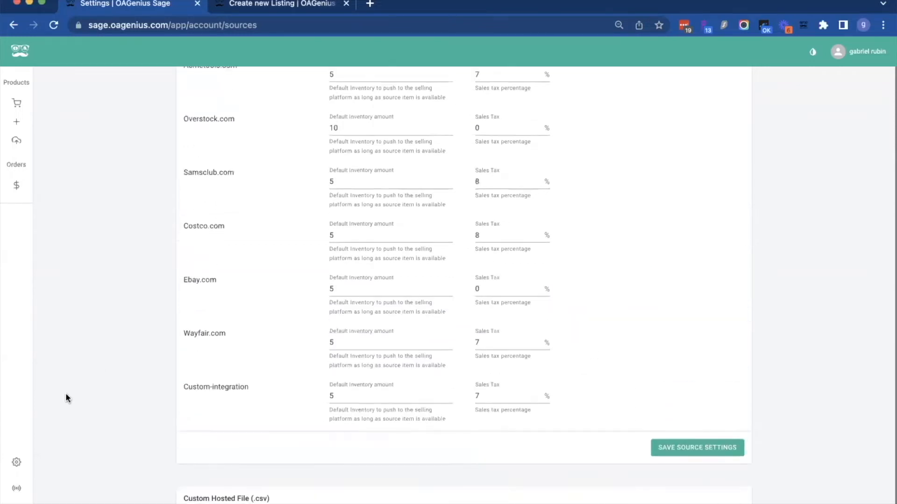
left_click(14, 463)
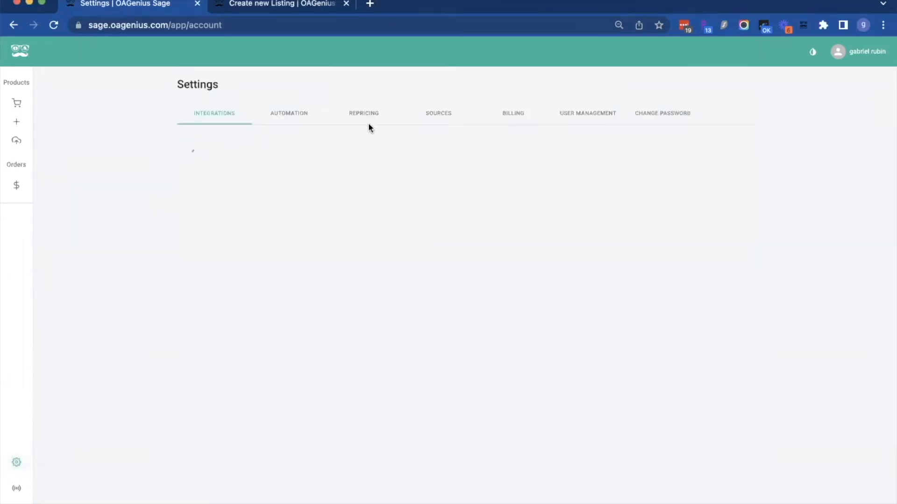
left_click(446, 114)
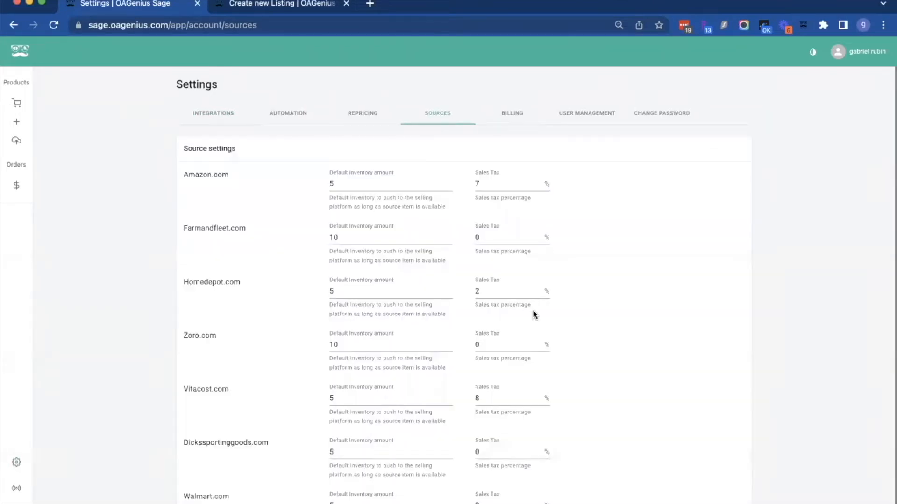
scroll(535, 314, "down", 10)
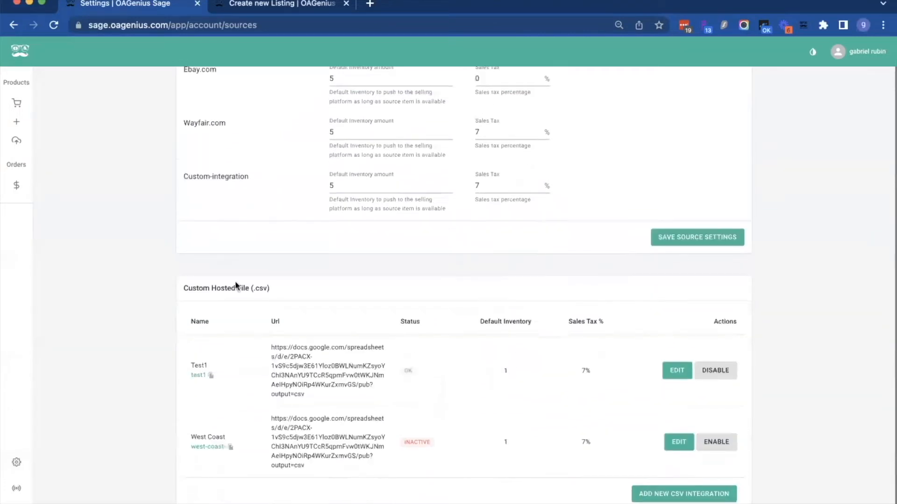
Start a new CSV integration named West Coast Wholesale, with the published Google Sheets CSV link as its URL.
left_click_drag(183, 292, 300, 296)
left_click(300, 296)
left_click(688, 497)
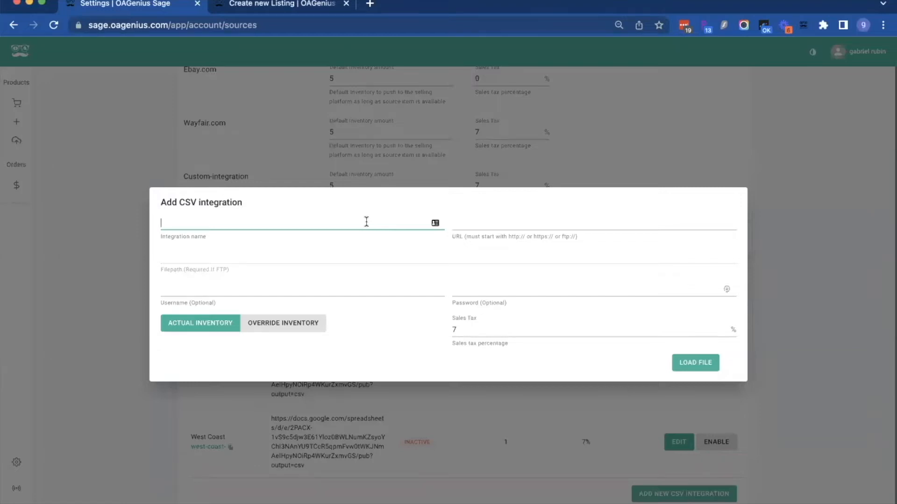
type("West Coast Wholesale")
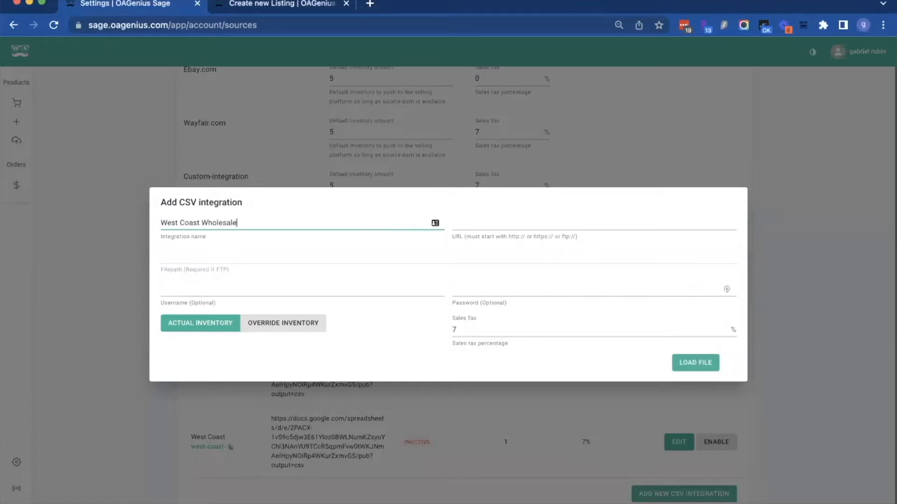
left_click(574, 216)
type("https://docs.google.com/spreadsheets/d/e/2PACX-1vS9c5djw3E61Yloz0BWLNumKZsyoYChI3NAnYU9TCcR5qpmFvw0tWKJNmAelHpyNOiRp4WKurZxmvGS/pub?output=csv")
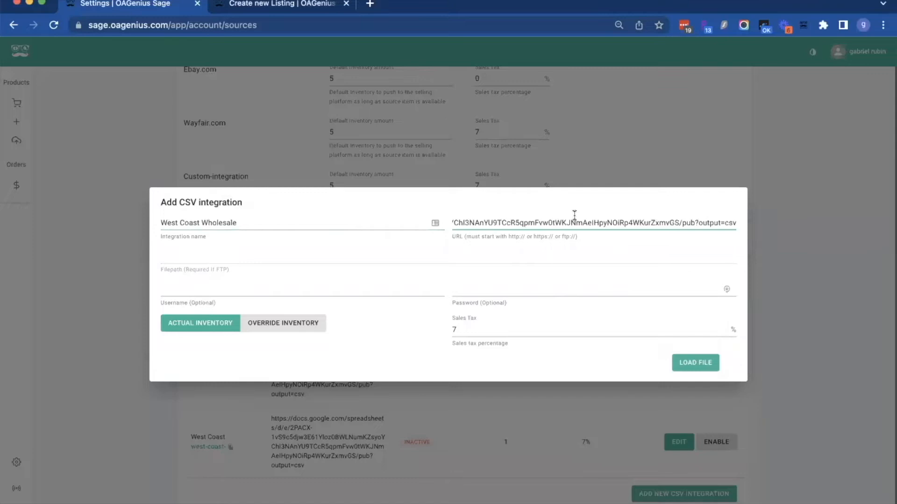
key("super+a")
key("Left")
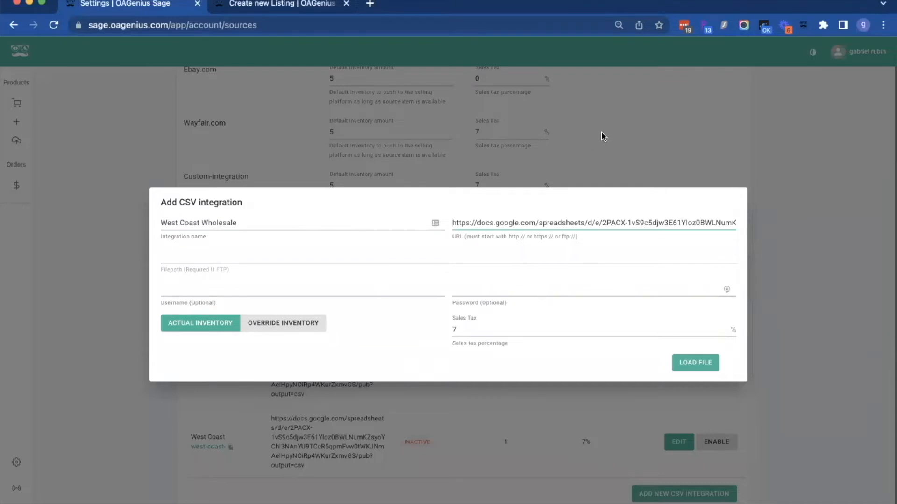
Load the hosted CSV file for the new integration with the sales tax at 7%.
left_click(404, 361)
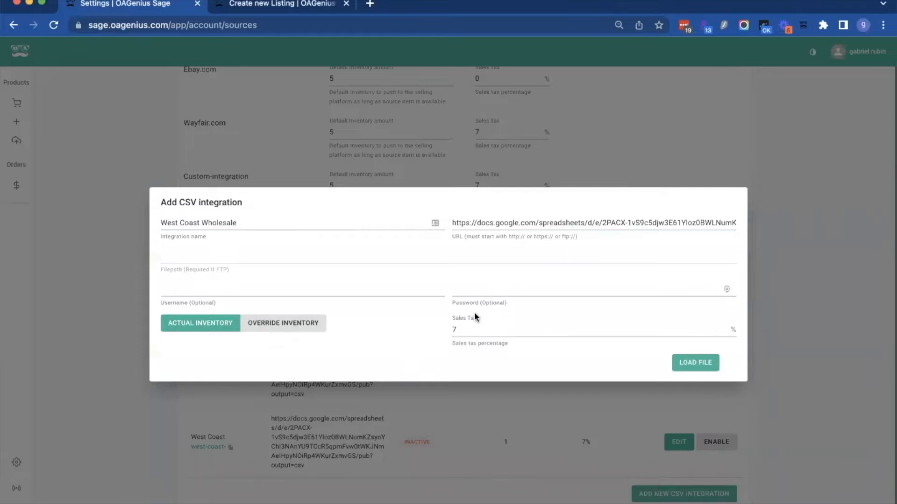
left_click_drag(444, 320, 514, 324)
left_click(520, 341)
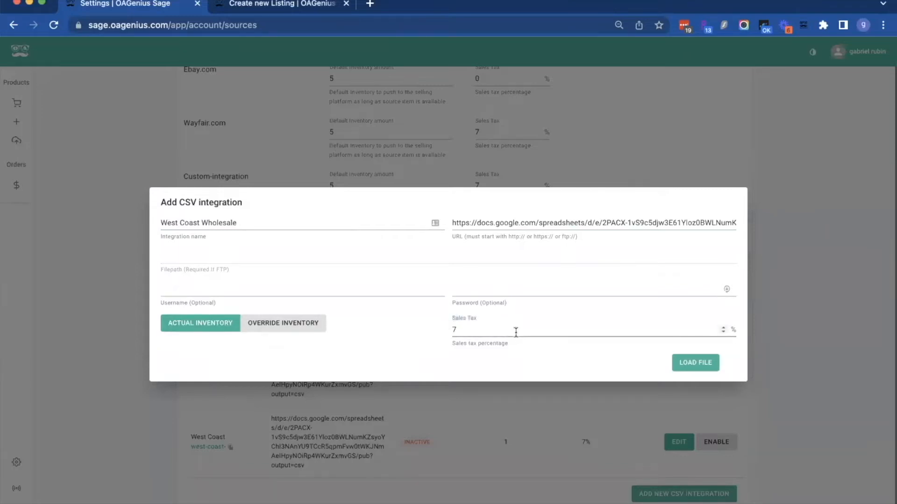
left_click(698, 362)
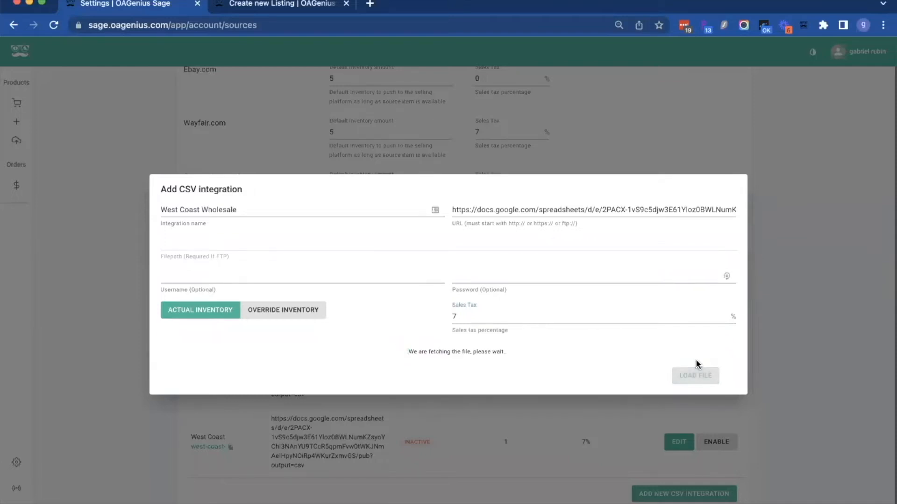
Open the West Coast Wholesale integration in the custom hosted file list for editing.
scroll(569, 227, "down", 10)
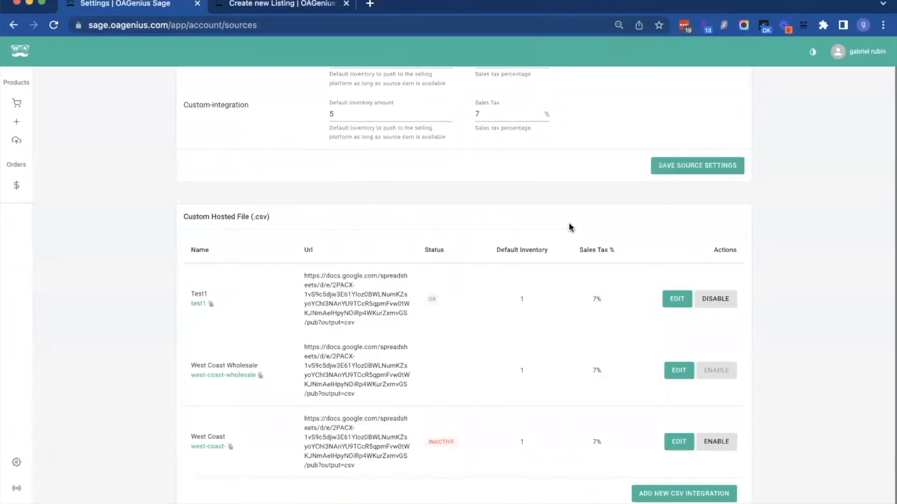
left_click_drag(181, 365, 273, 385)
left_click(274, 386)
triple_click(195, 368)
left_click(195, 368)
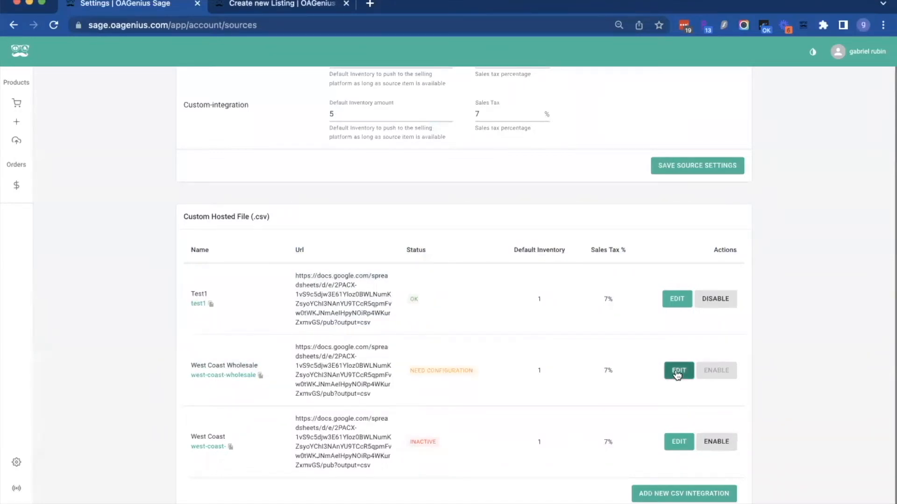
left_click(677, 371)
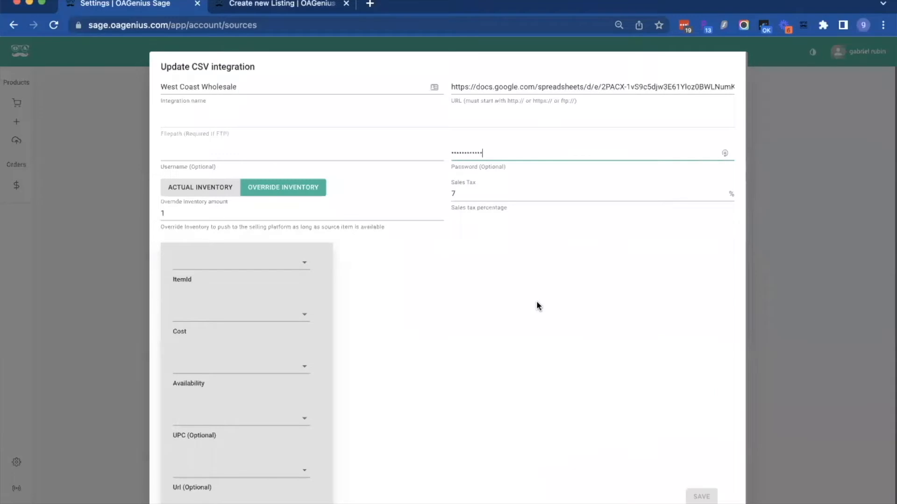
Examine the integration's column-mapping fields and the preview of the loaded CSV data.
scroll(537, 306, "down", 3)
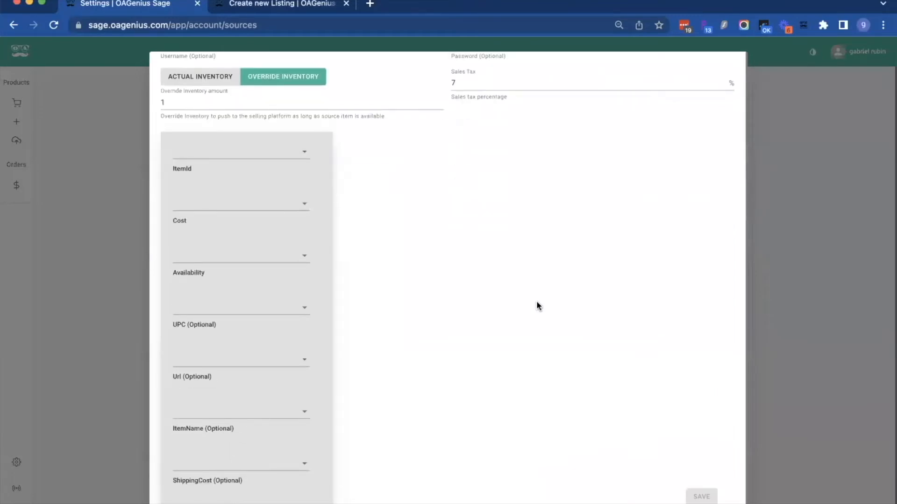
scroll(537, 306, "down", 4)
scroll(537, 306, "down", 8)
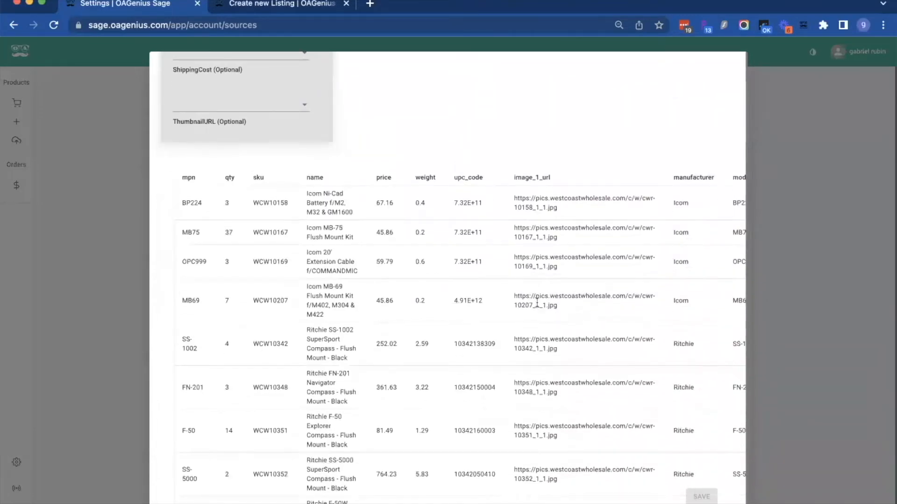
scroll(375, 212, "up", 4)
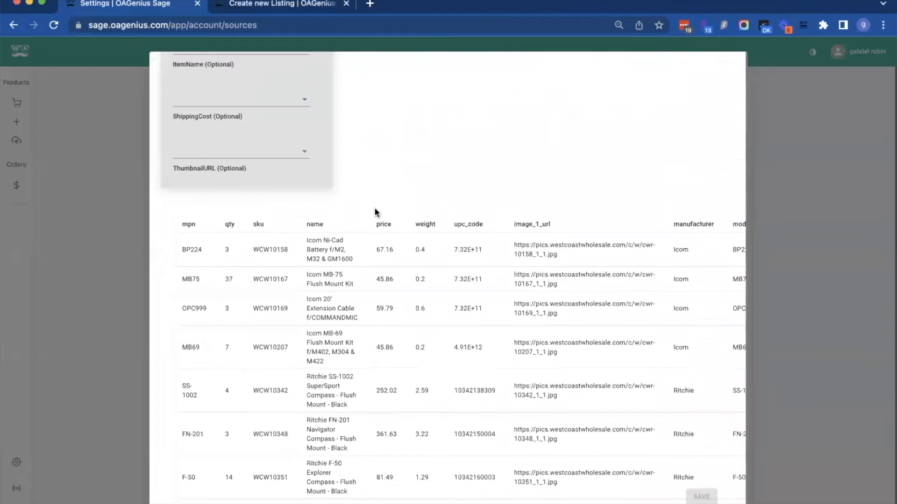
scroll(375, 212, "up", 10)
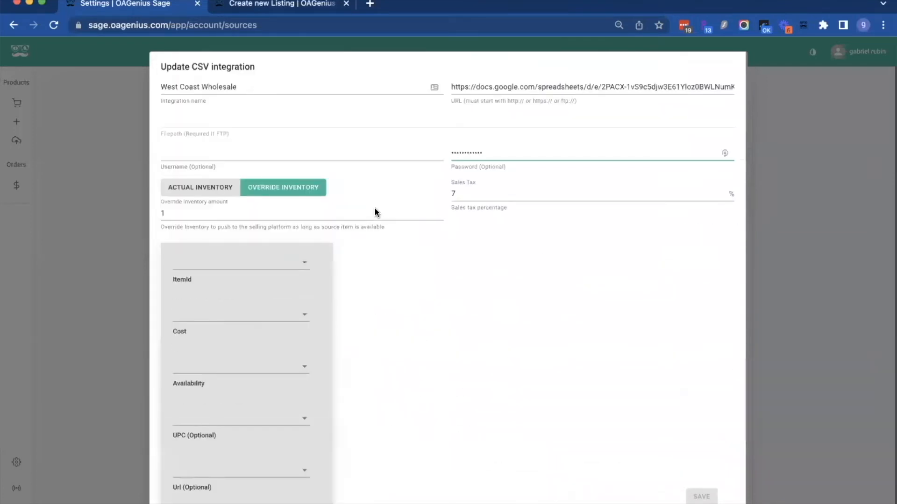
scroll(375, 209, "down", 13)
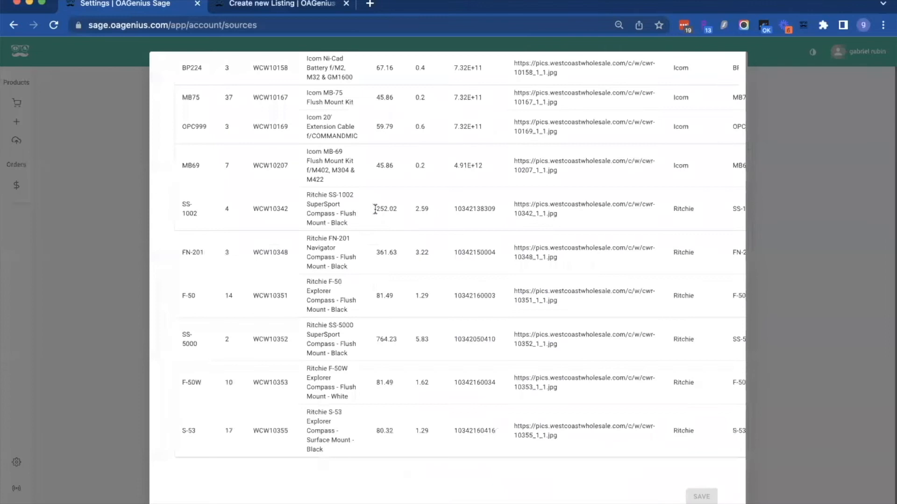
scroll(375, 212, "up", 3)
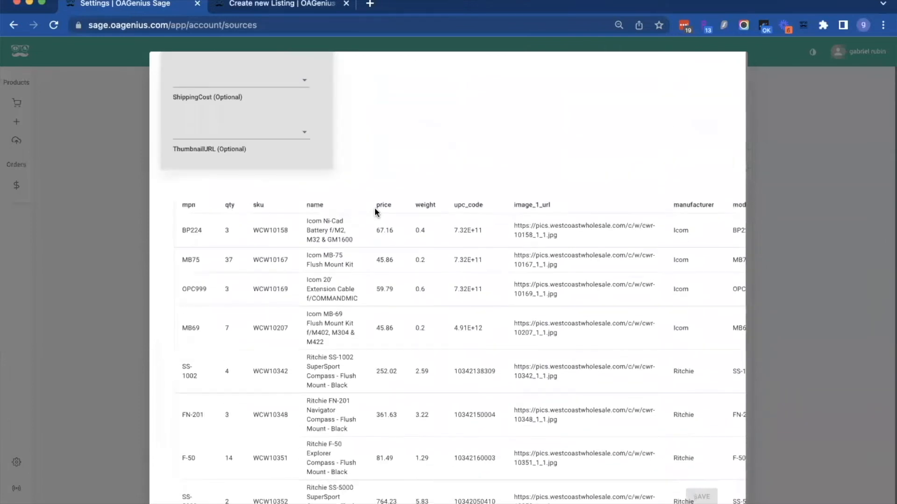
scroll(375, 211, "up", 4)
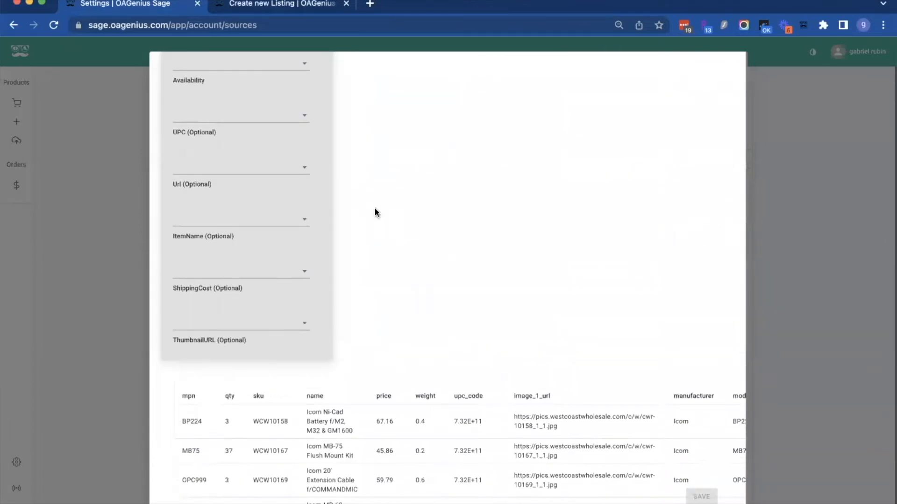
scroll(371, 328, "up", 4)
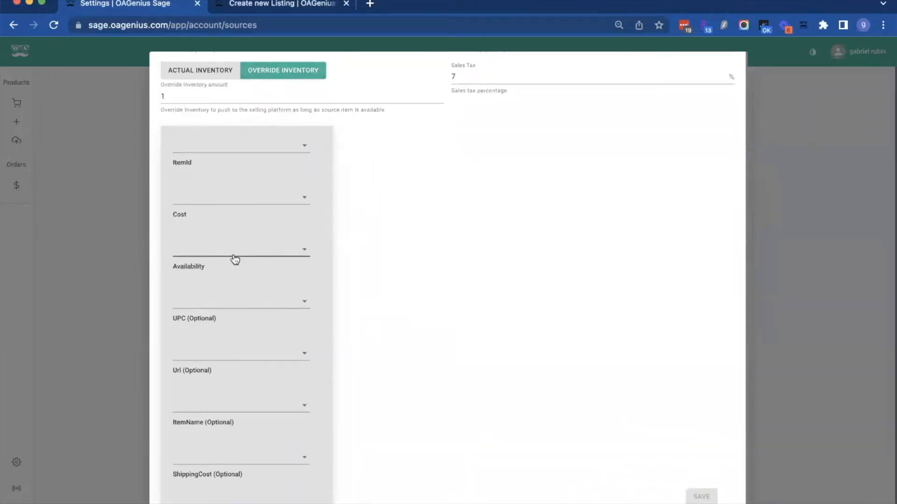
left_click(250, 252)
left_click(481, 212)
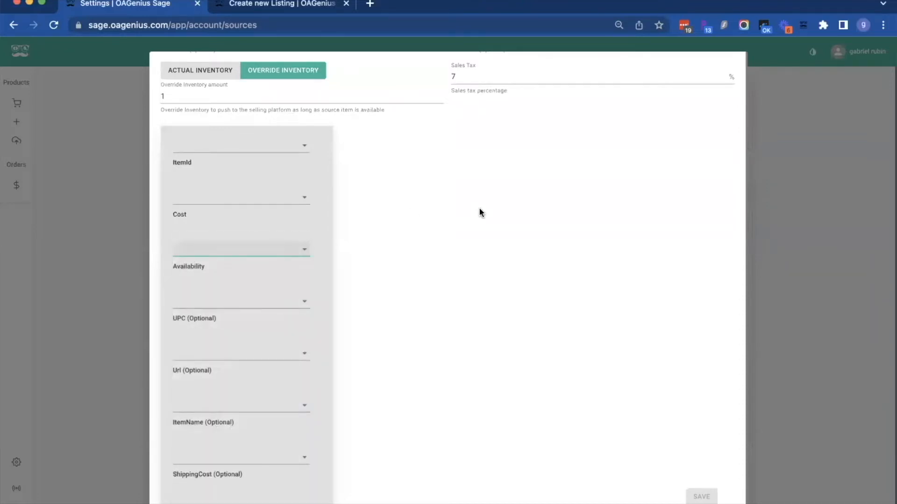
scroll(481, 213, "down", 2)
scroll(481, 213, "up", 2)
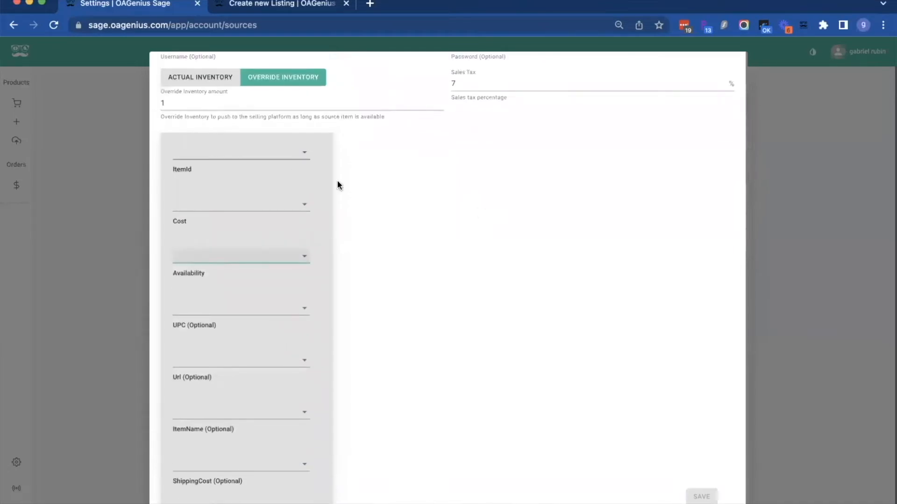
Map the ItemId field to the file's sku column.
scroll(409, 245, "down", 7)
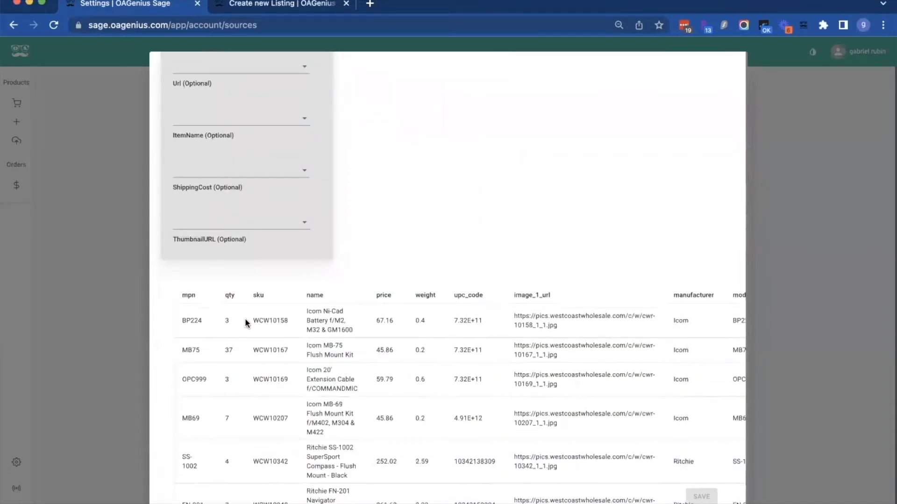
left_click_drag(251, 320, 288, 321)
scroll(404, 203, "up", 6)
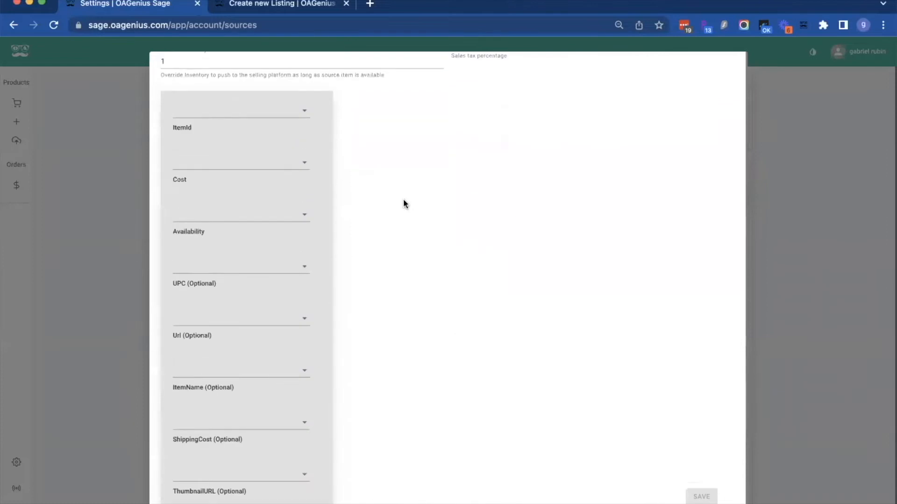
left_click(224, 102)
scroll(396, 194, "down", 4)
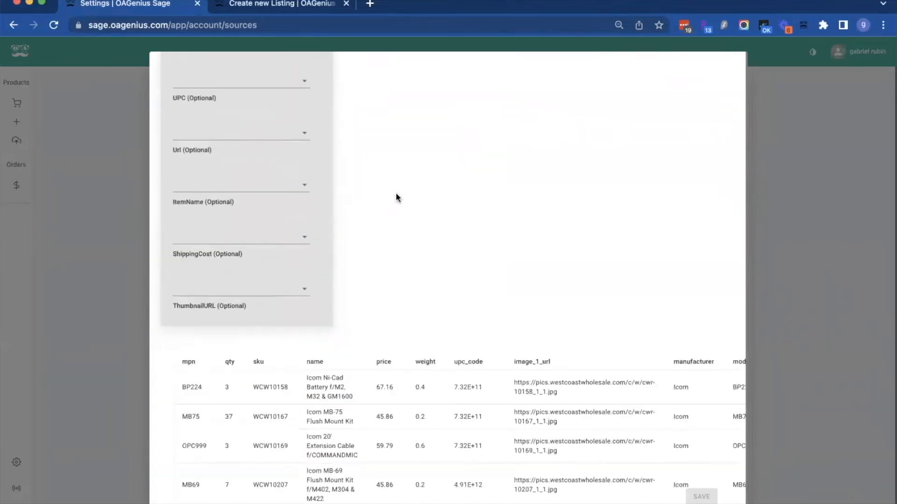
scroll(387, 250, "up", 5)
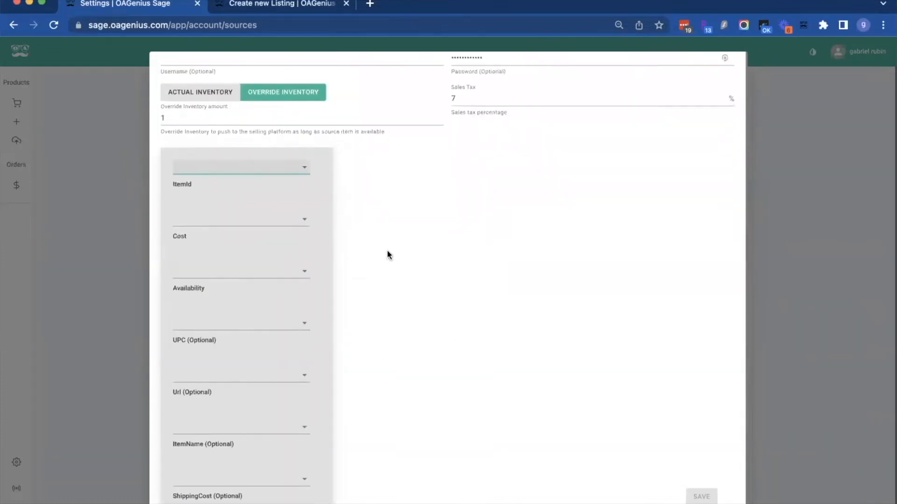
left_click(185, 161)
left_click(200, 216)
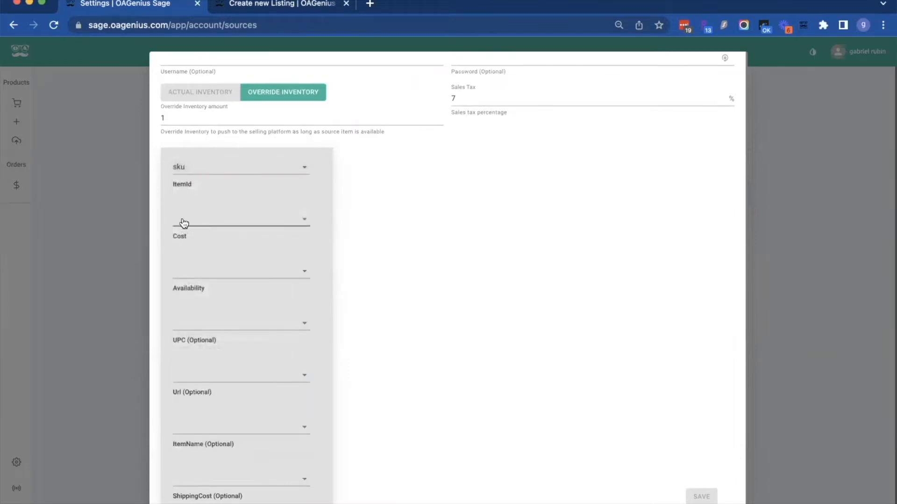
Map the Cost field to the price column of the CSV file.
scroll(335, 248, "down", 5)
scroll(334, 248, "down", 2)
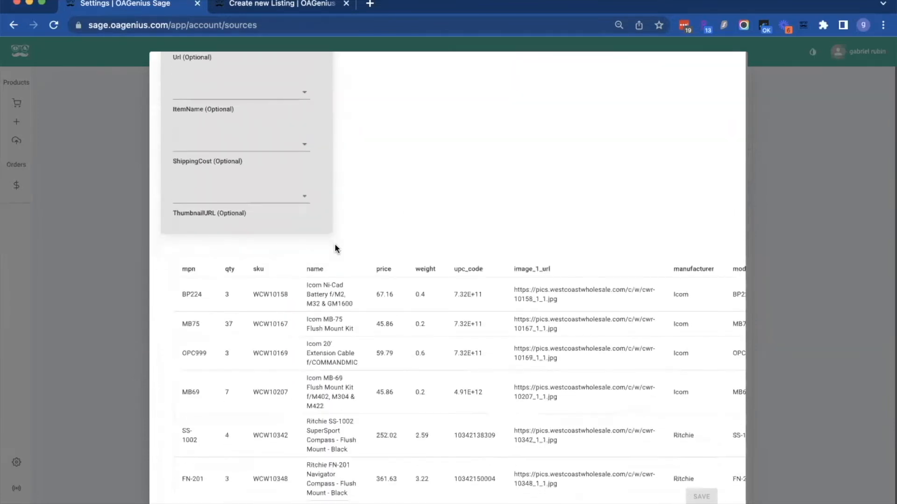
left_click_drag(376, 269, 386, 270)
double_click(385, 269)
scroll(385, 124, "up", 8)
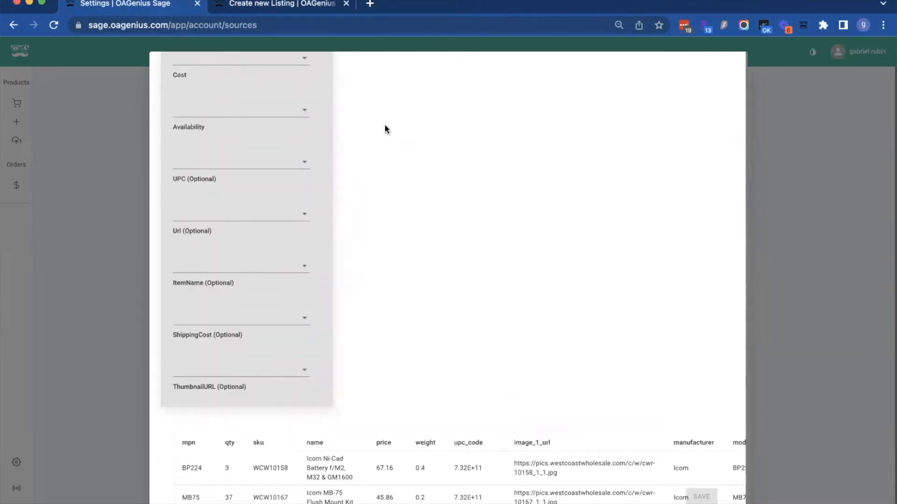
left_click(260, 255)
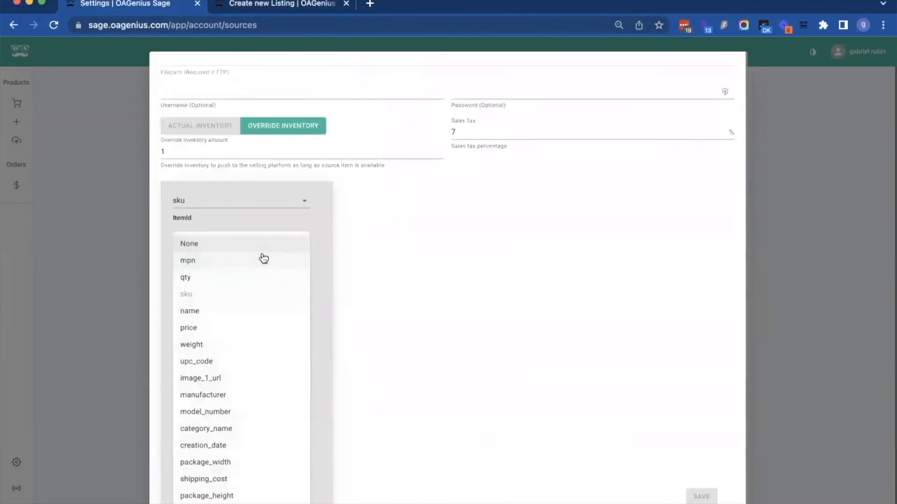
left_click(239, 326)
Map the Availability field to the qty column of the CSV file.
scroll(369, 286, "down", 1)
scroll(369, 286, "down", 8)
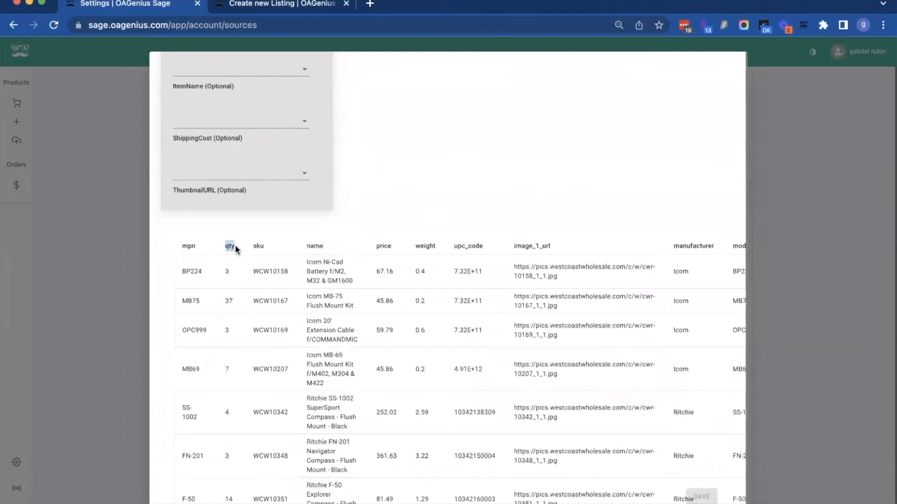
left_click(472, 173)
scroll(497, 164, "up", 7)
left_click(276, 226)
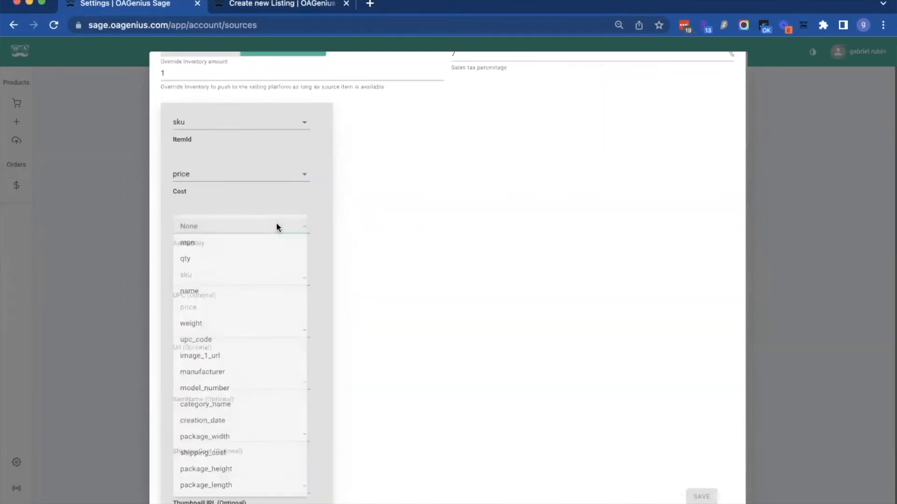
left_click(257, 262)
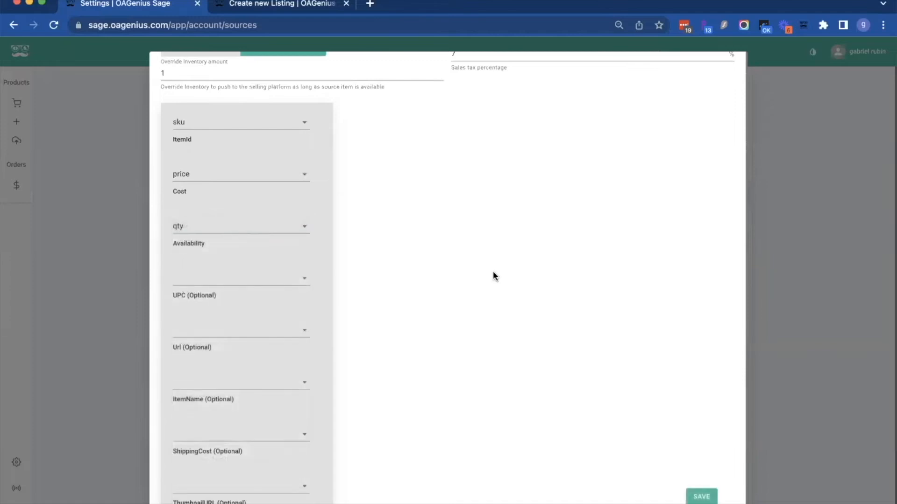
Map the ShippingCost field to the shipping_cost column of the CSV file.
scroll(493, 276, "down", 3)
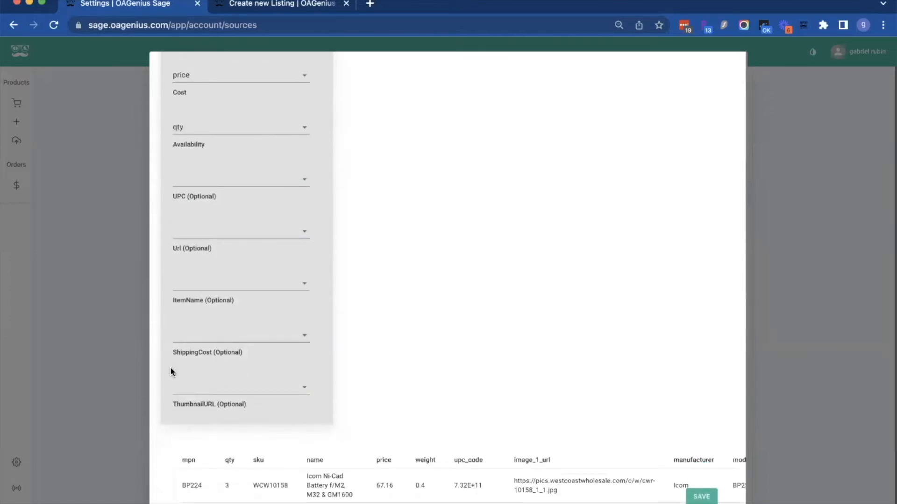
left_click_drag(169, 353, 250, 353)
left_click(250, 353)
scroll(510, 310, "down", 5)
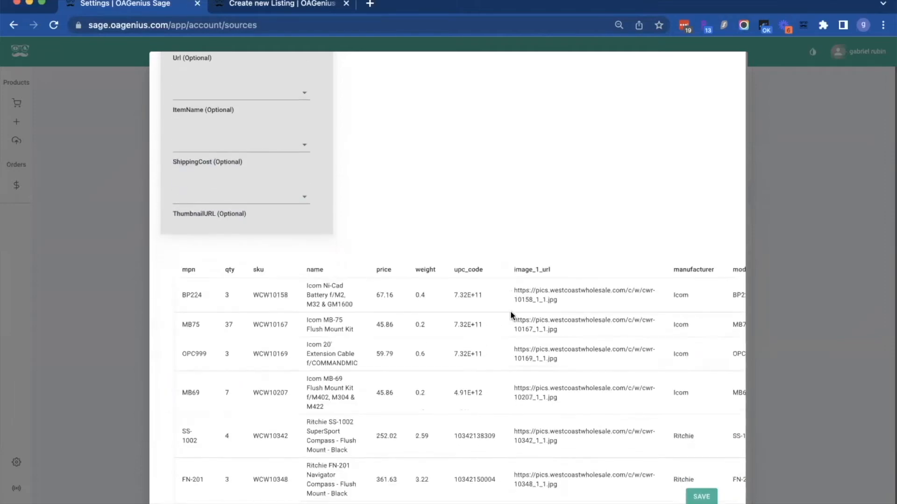
scroll(595, 335, "right", 9)
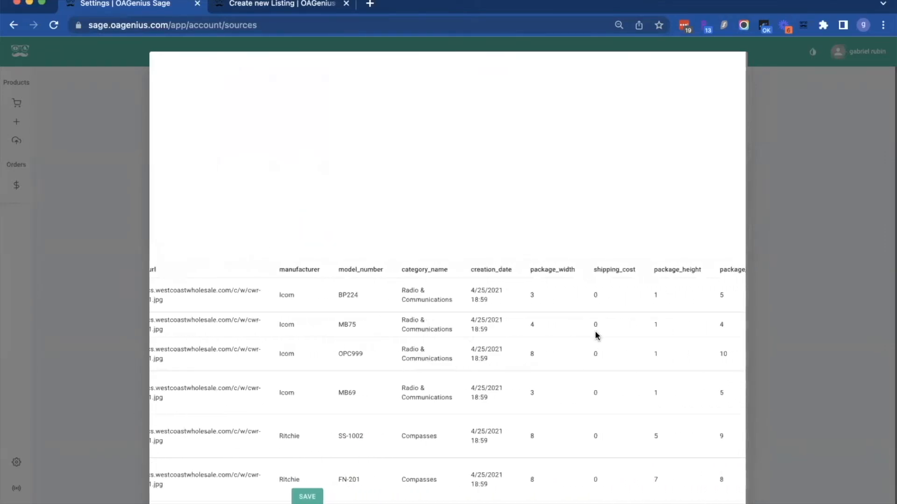
left_click_drag(564, 273, 612, 272)
left_click(612, 272)
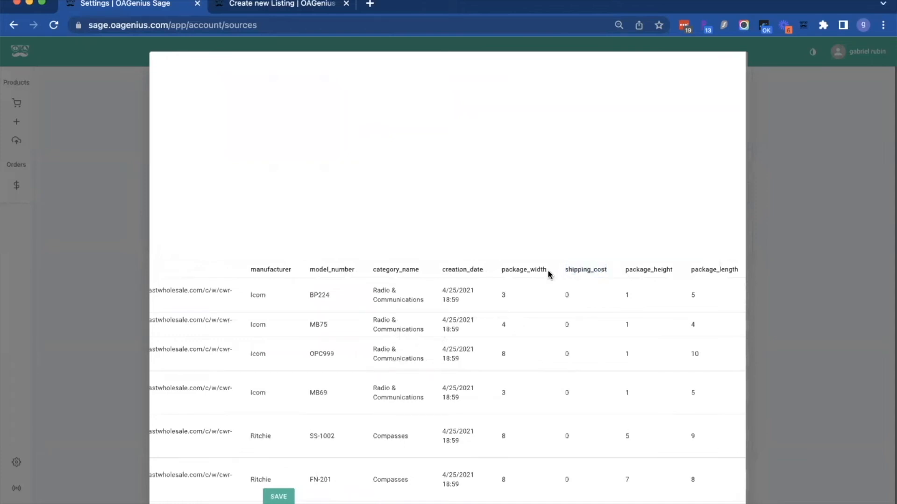
scroll(547, 274, "left", 9)
scroll(261, 217, "up", 2)
left_click(260, 231)
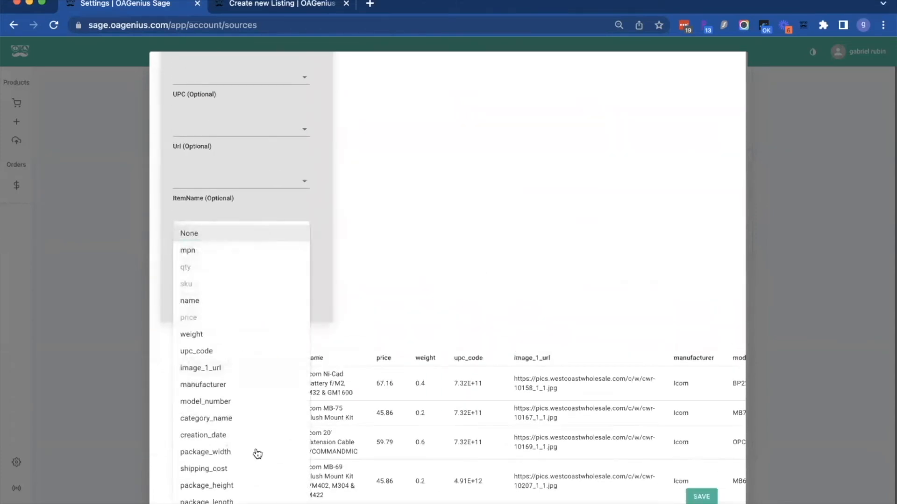
left_click(252, 467)
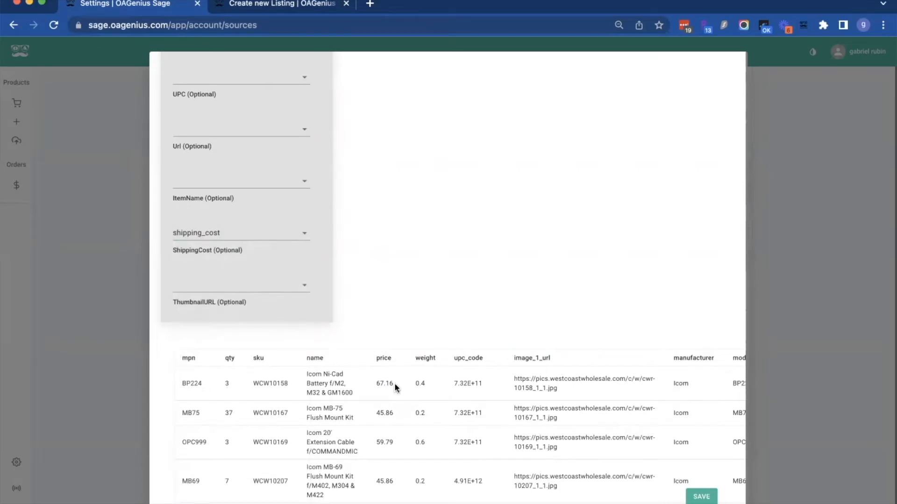
Review the column mapping and save the West Coast Wholesale integration.
double_click(379, 383)
scroll(427, 235, "up", 2)
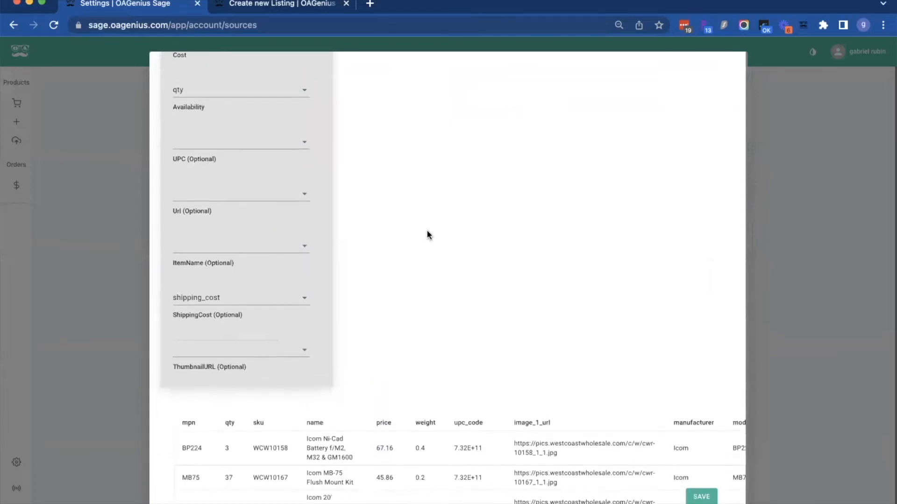
scroll(496, 305, "up", 6)
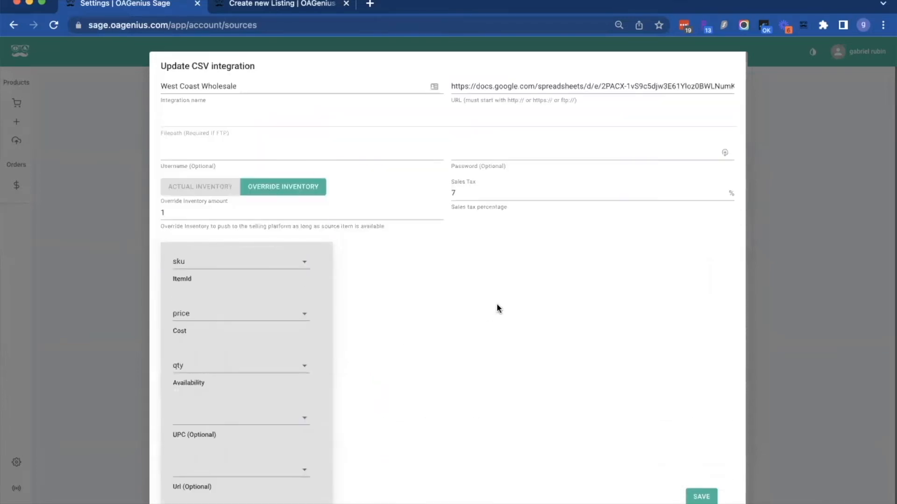
scroll(496, 303, "down", 5)
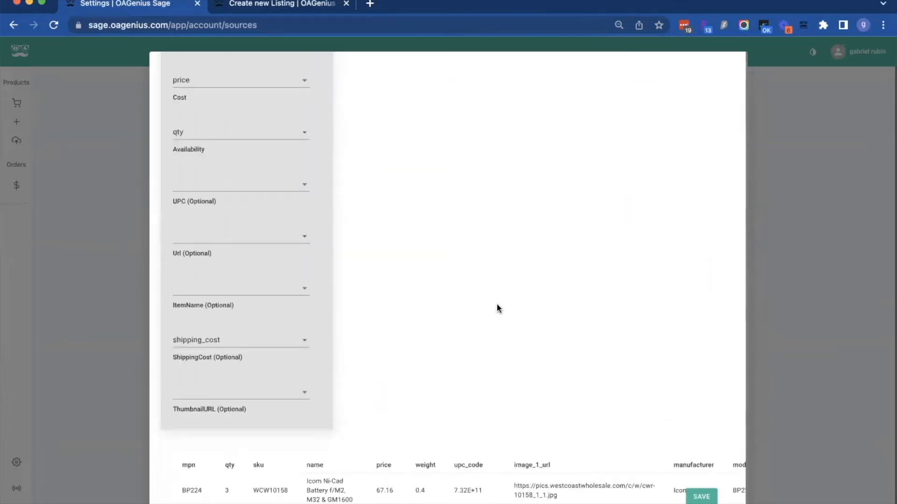
left_click(699, 497)
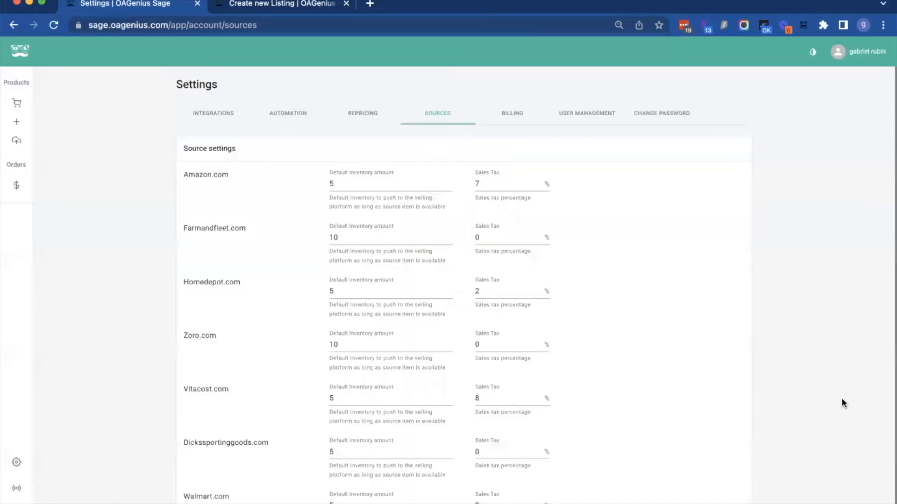
Locate West Coast Wholesale in the Custom Hosted File (.csv) list of the source settings.
scroll(635, 338, "down", 20)
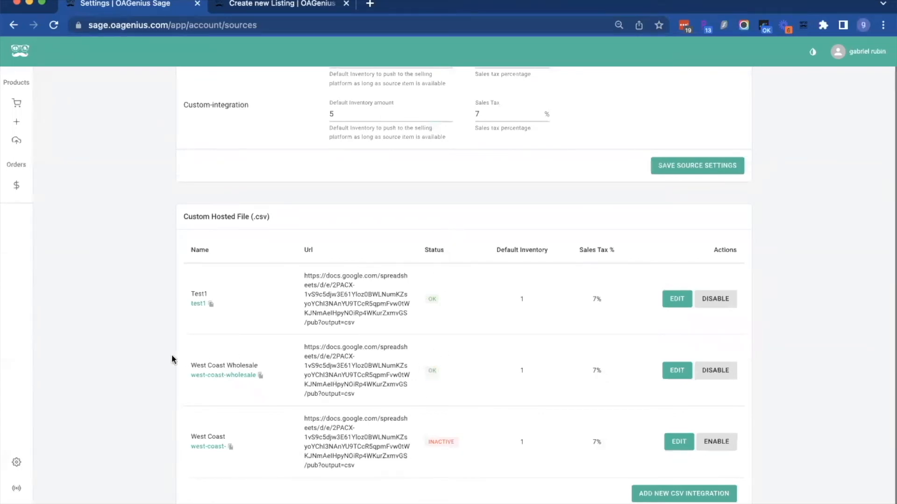
left_click_drag(189, 366, 273, 368)
left_click(275, 368)
Reload the Create a new Listing page and select West Coast Wholesale as the custom source integration.
left_click(275, 4)
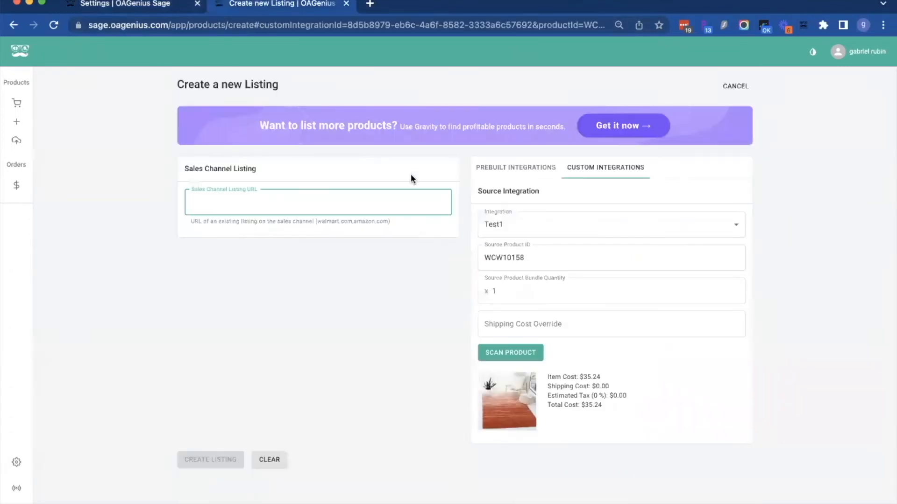
key("super+r")
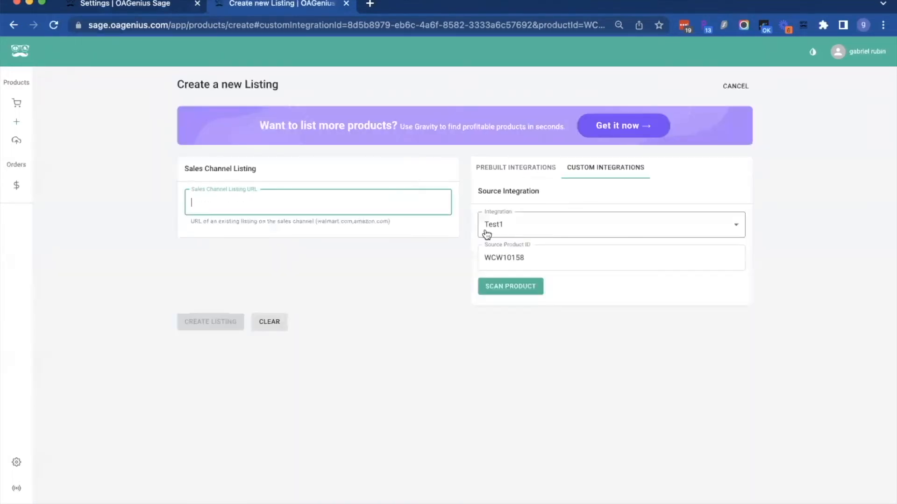
left_click(607, 226)
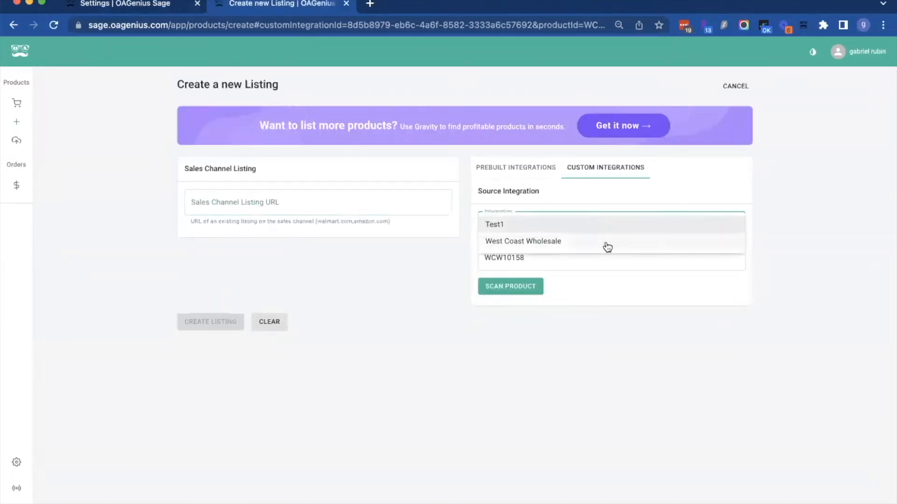
left_click(607, 247)
left_click(516, 174)
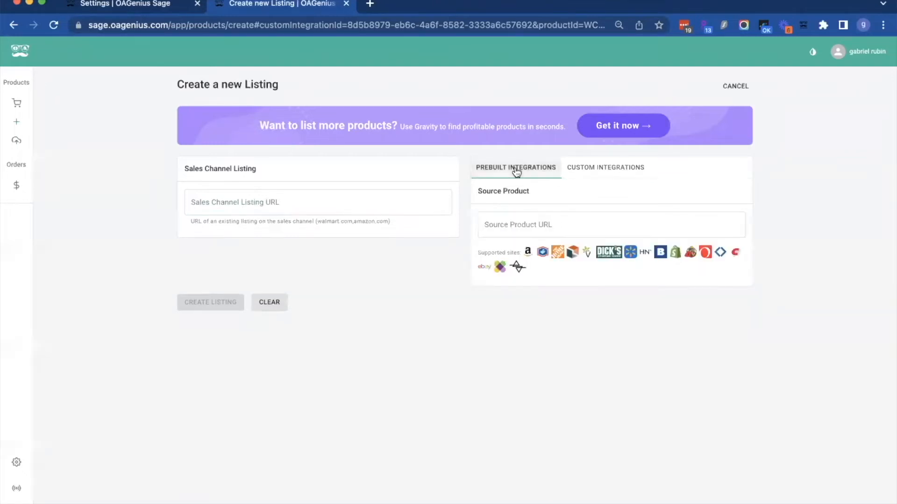
left_click(603, 170)
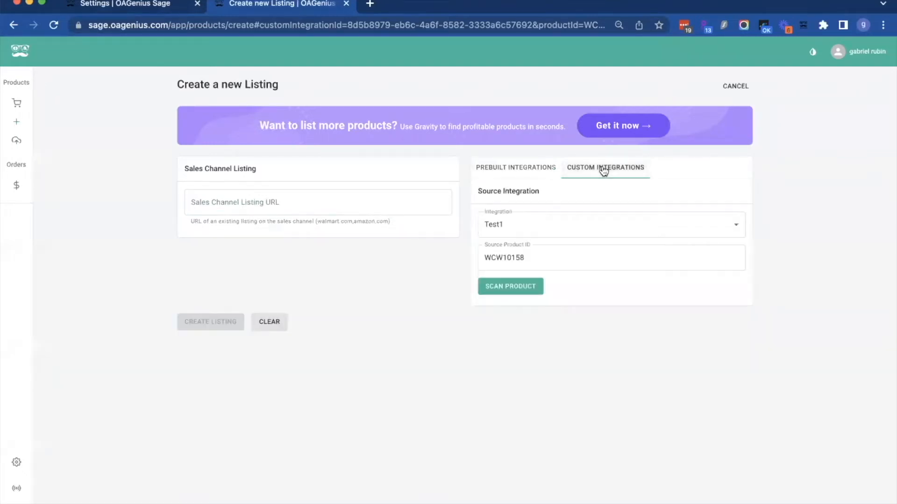
left_click(578, 222)
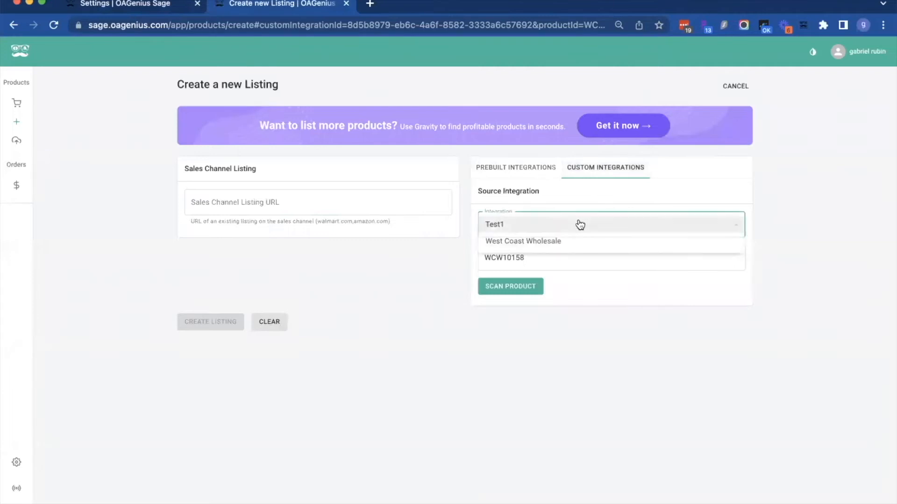
left_click(535, 243)
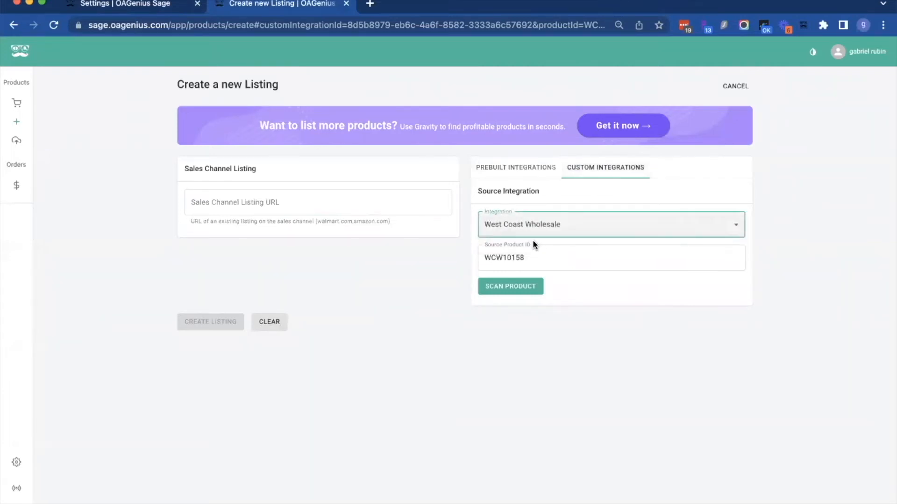
Look up source product ID WCW10158 in the CSV preview of the Test1 integration.
double_click(573, 262)
left_click(573, 263)
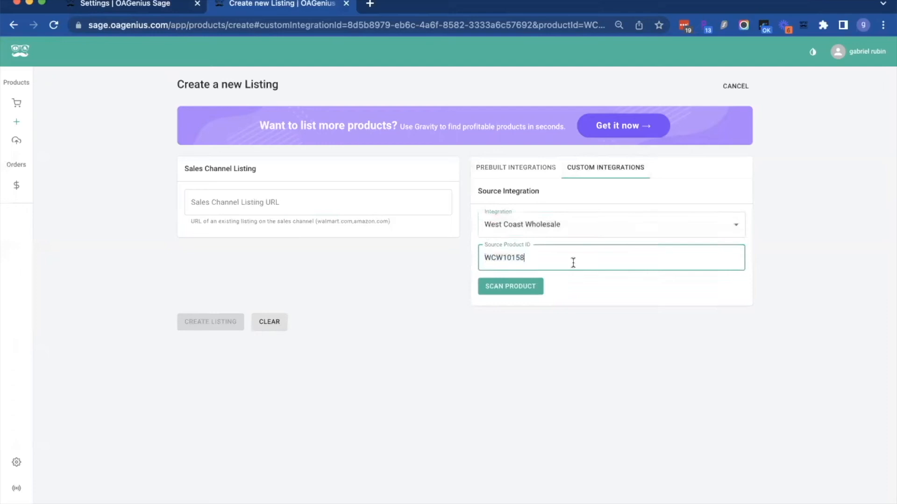
left_click(633, 291)
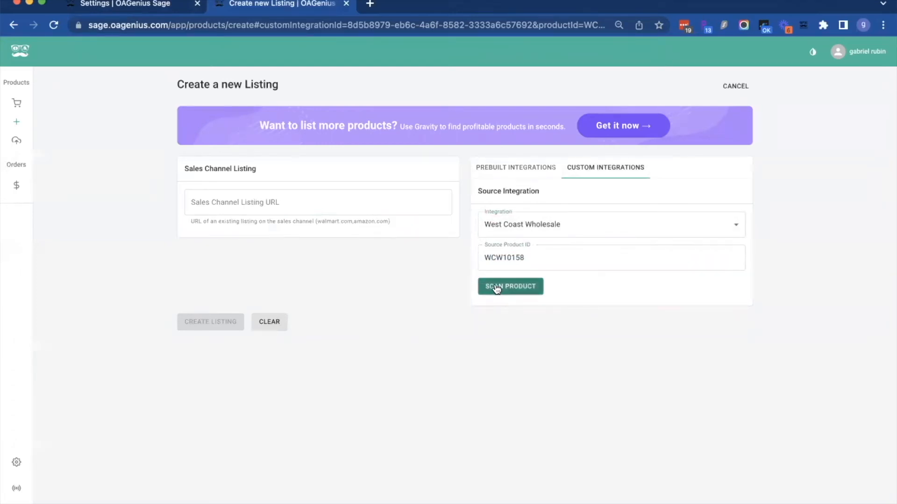
key("ctrl+shift+Tab")
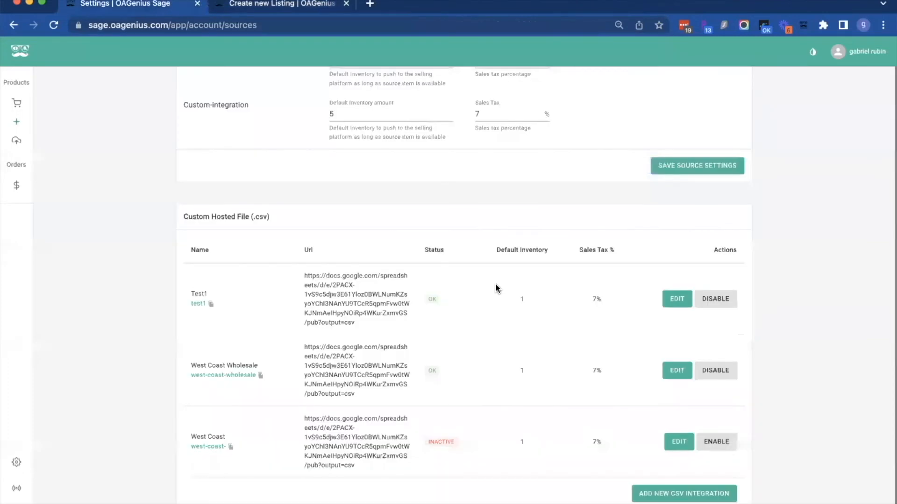
left_click(678, 300)
scroll(399, 295, "down", 9)
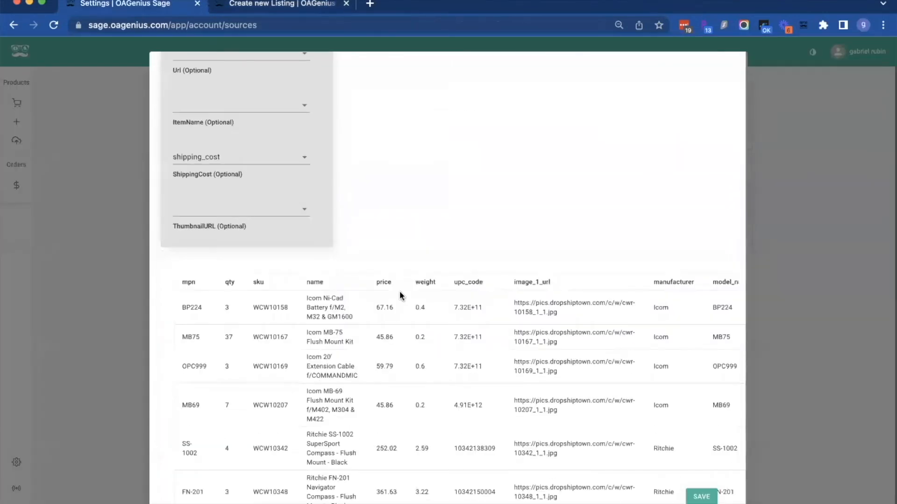
scroll(358, 262, "down", 3)
key("super+f")
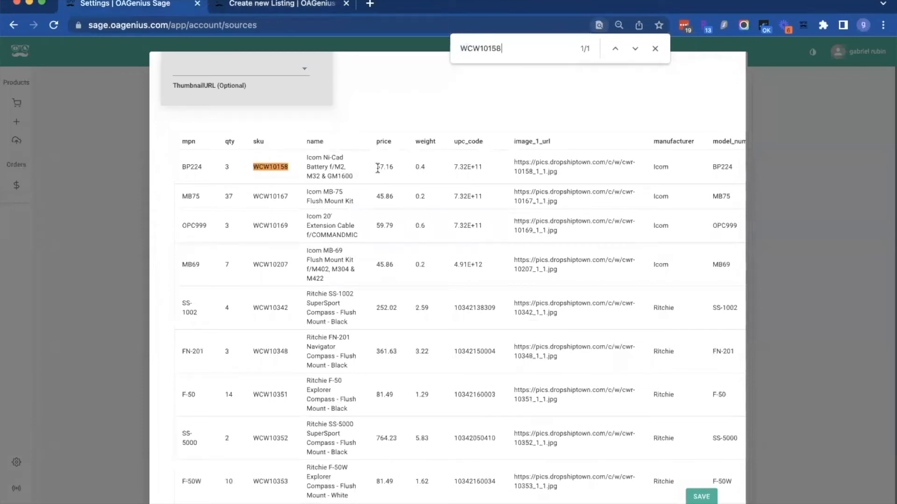
key("ctrl+Tab")
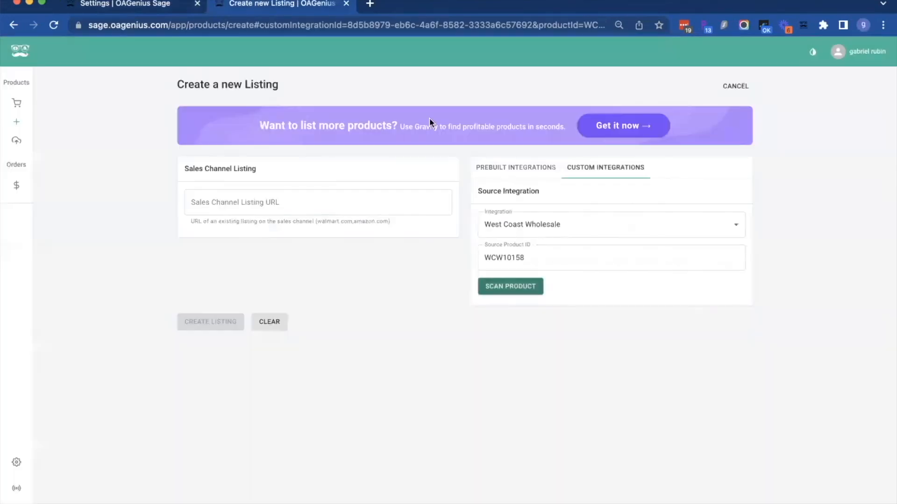
Scan source product WCW10158, review its cost breakdown and activate the Sales Channel Listing URL field.
left_click(493, 287)
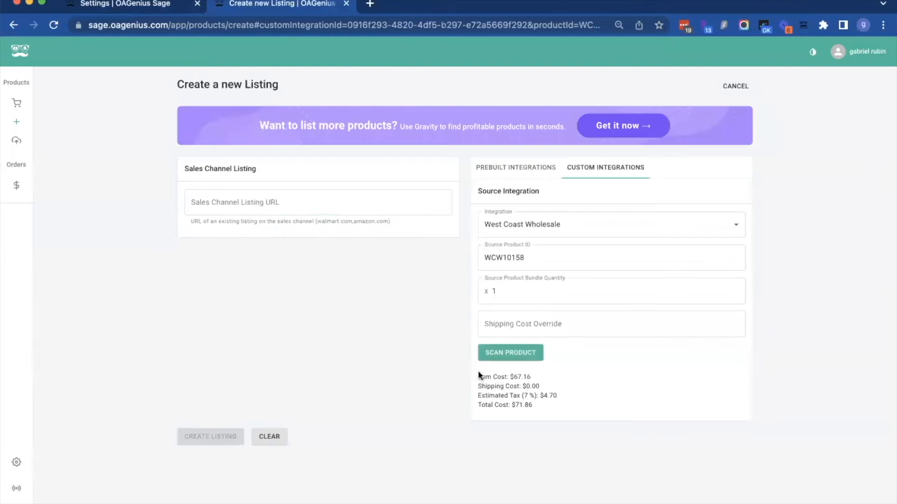
left_click_drag(476, 376, 579, 377)
left_click(579, 376)
left_click_drag(474, 398, 567, 396)
left_click_drag(476, 405, 536, 411)
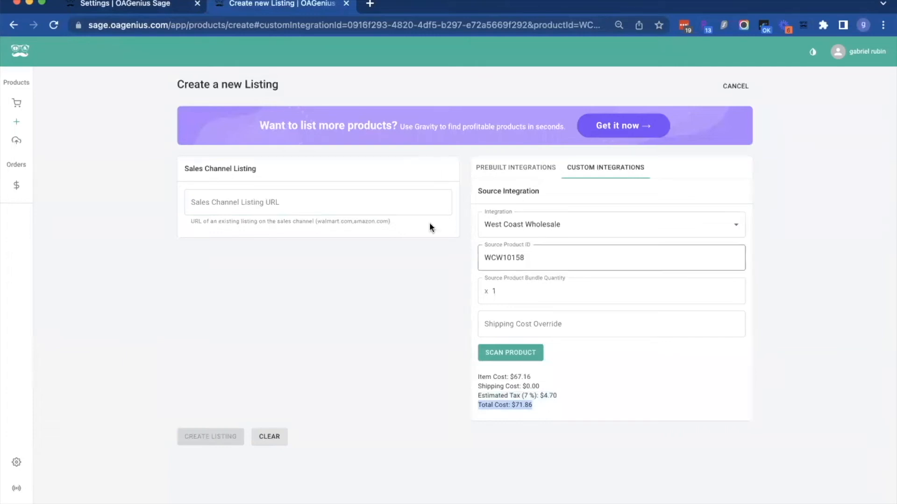
left_click_drag(179, 166, 296, 171)
left_click(307, 208)
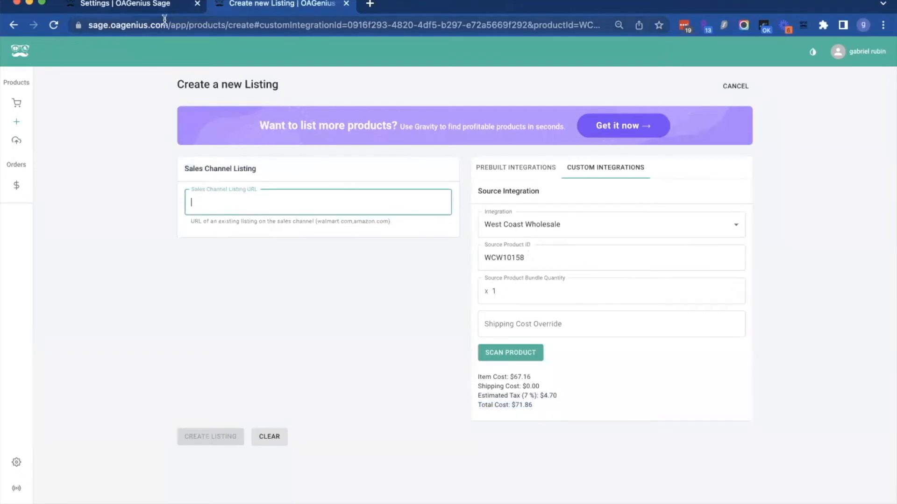
Download the Create Listings Template (Custom Integration) from the Uploads page and open it in Excel.
left_click(127, 4)
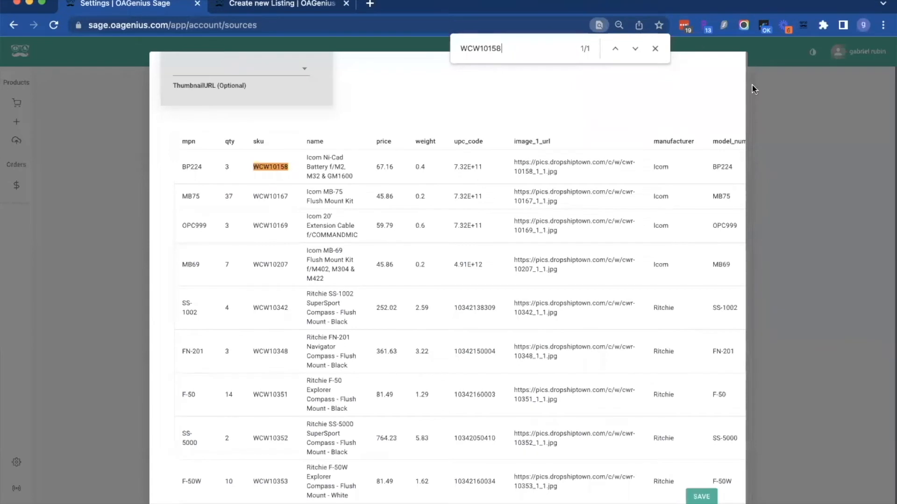
left_click(815, 246)
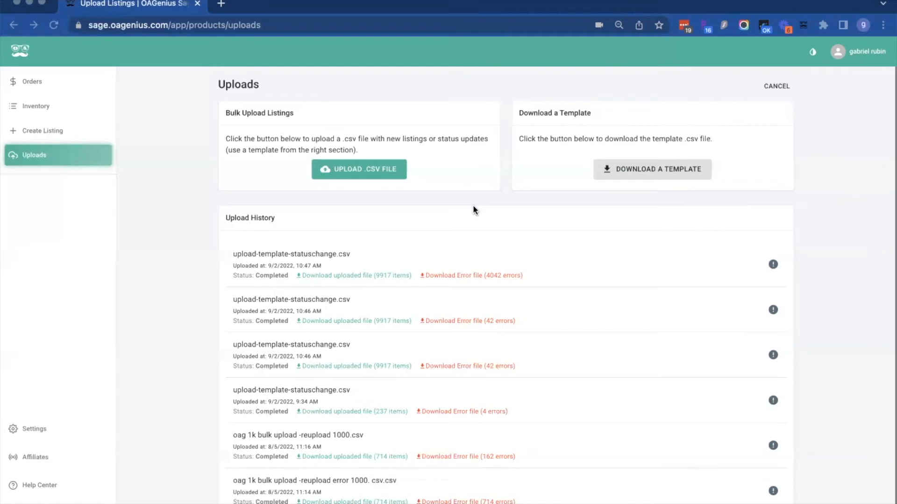
left_click(27, 156)
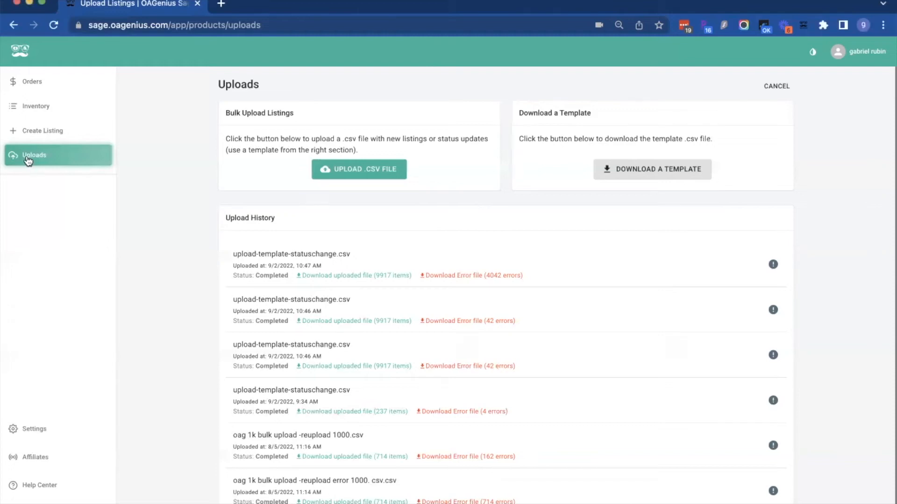
left_click(679, 169)
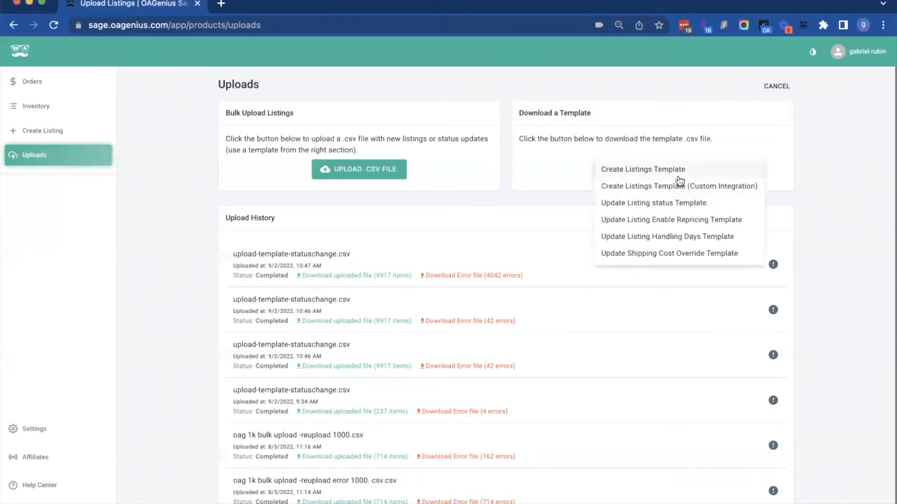
left_click(680, 187)
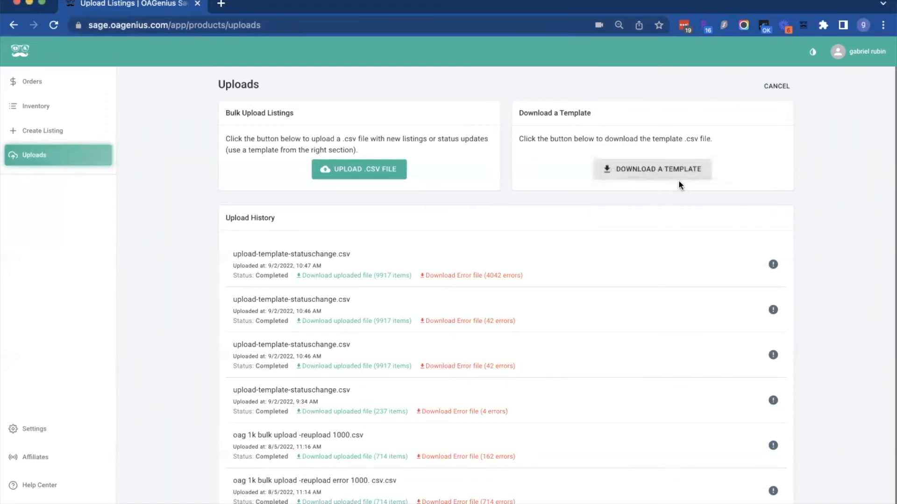
key("Return")
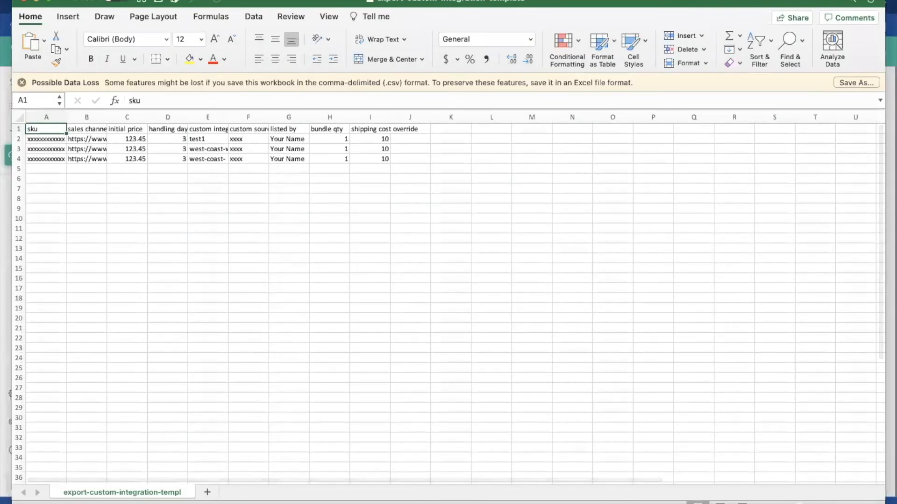
Widen all columns of the custom integration template so their headers and sample values can be read.
left_click_drag(107, 117, 207, 116)
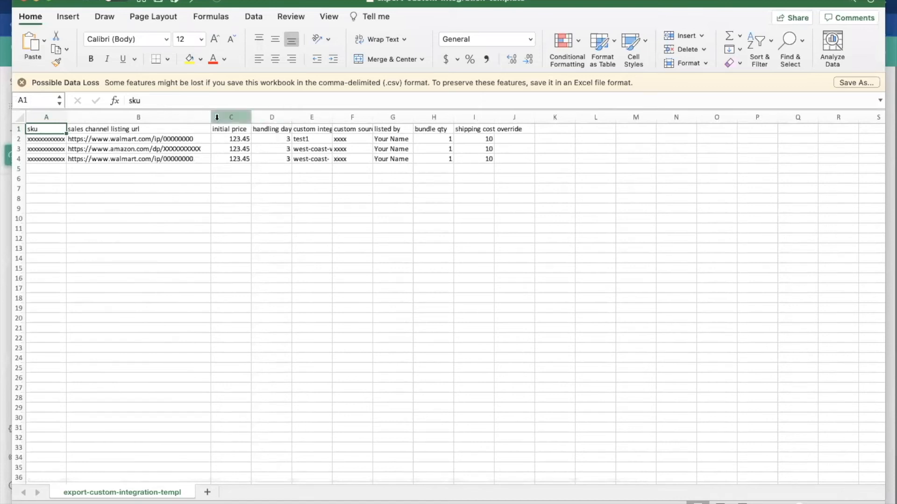
left_click(19, 117)
left_click_drag(332, 117, 365, 119)
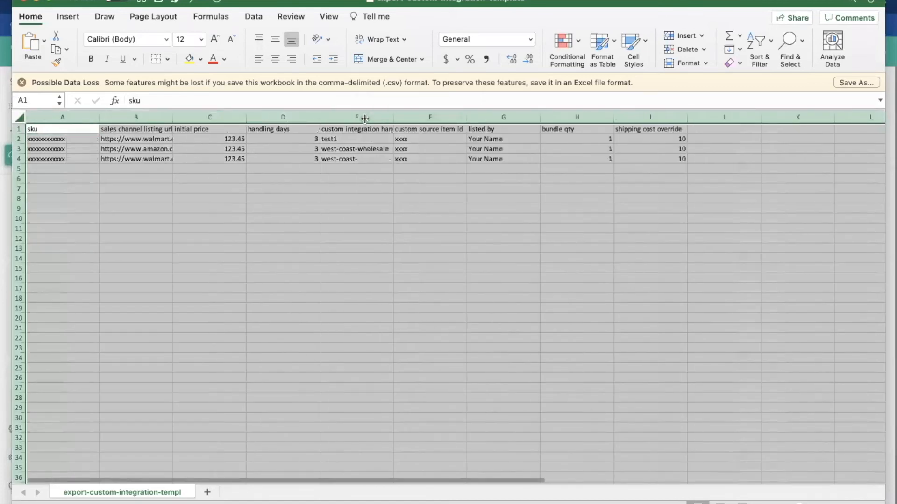
Enter test123 as the sku of the first sample row in the template.
left_click(61, 145)
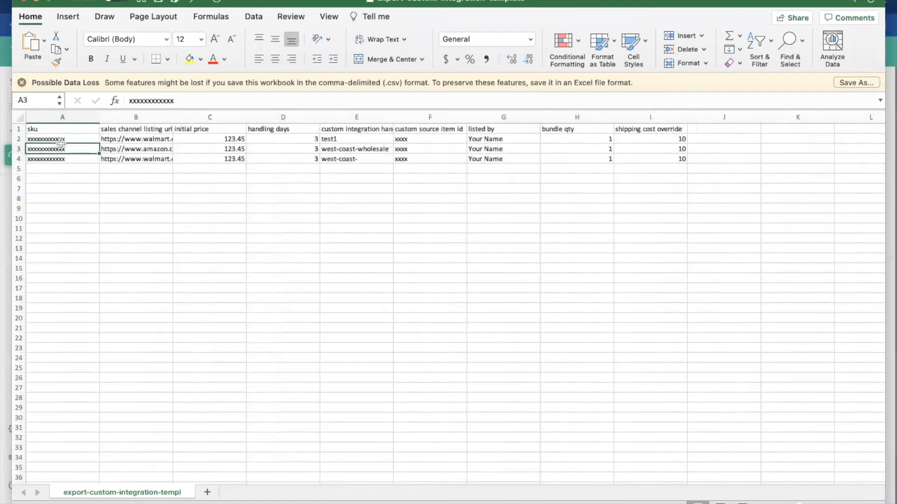
left_click(62, 143)
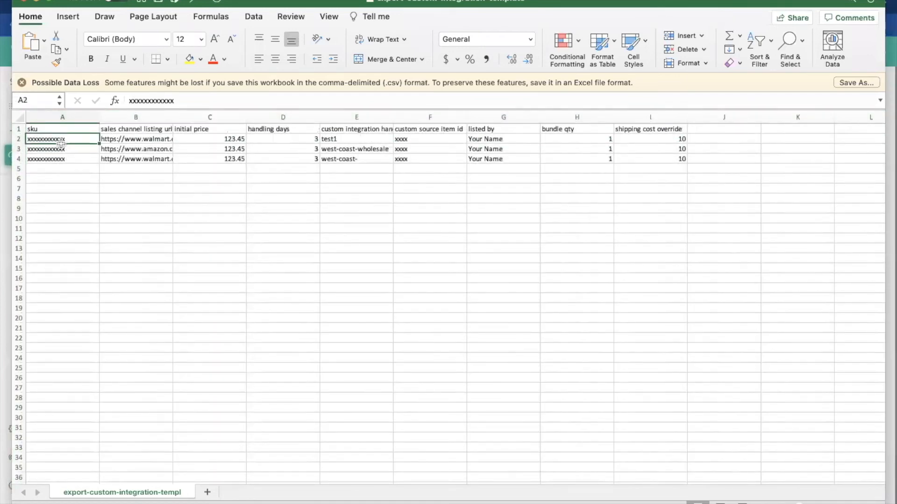
type("test")
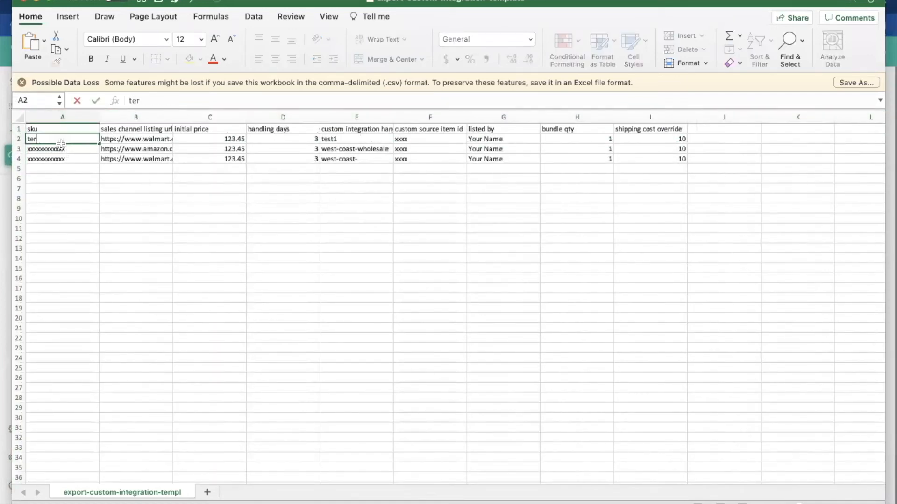
type("123")
key("Tab")
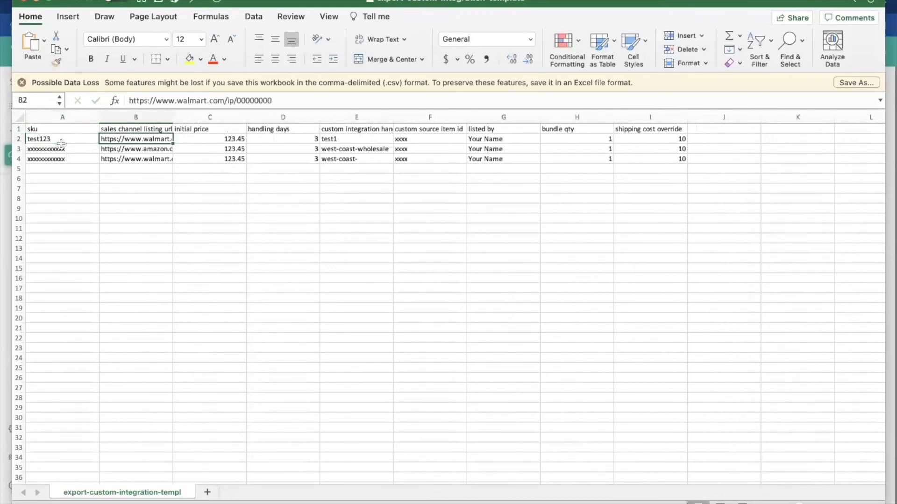
Widen the sales channel listing url column and go through the initial price and handling days cells of the sample rows.
left_click_drag(173, 117, 210, 116)
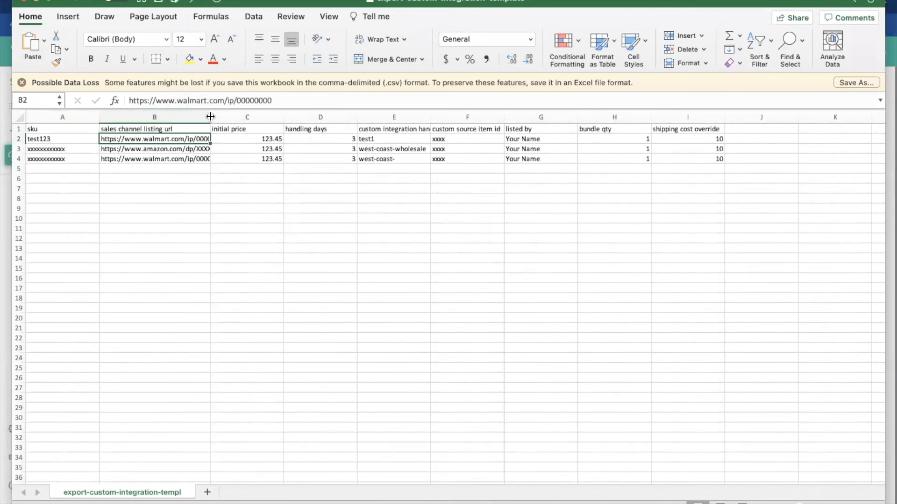
key("Right")
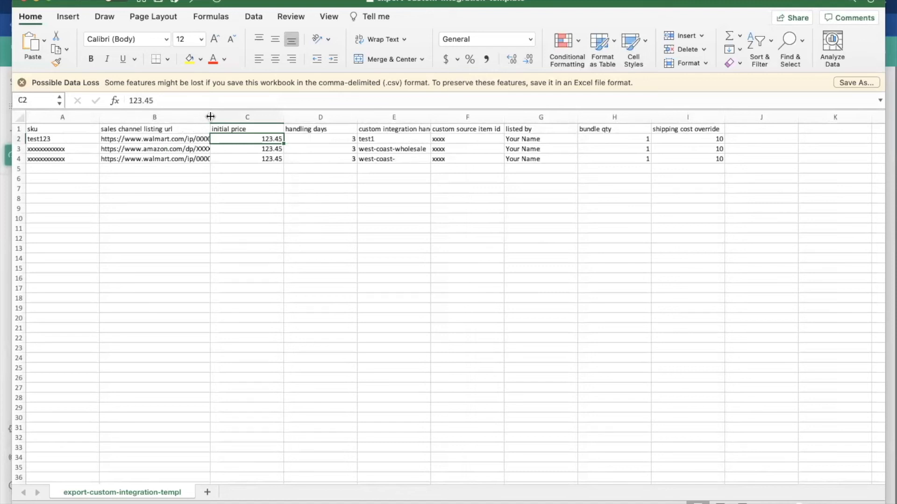
key("Right")
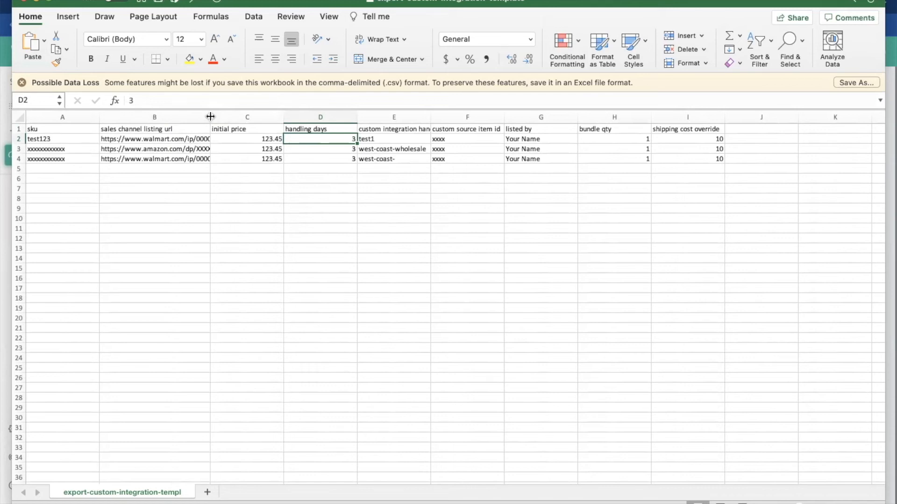
key("Down")
key("Down")
key("Up")
key("Up")
Widen the custom integration handle column and enter west-coast-wholesale as the handle in rows 2 and 4.
key("Right")
left_click_drag(430, 116, 462, 115)
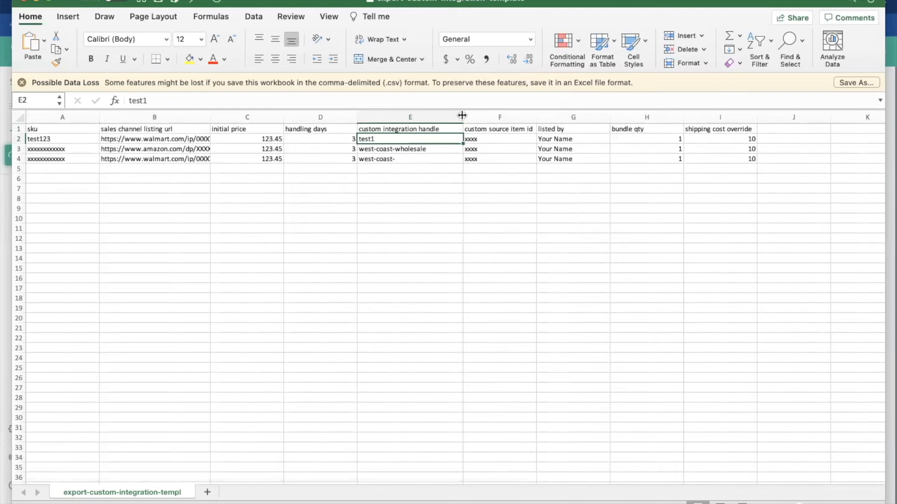
key("super+Tab")
type("west-coast-wholesale")
key("Right")
key("Down")
key("Left")
key("Down")
type("west-coast-wholesale")
key("Right")
key("Up")
key("Up")
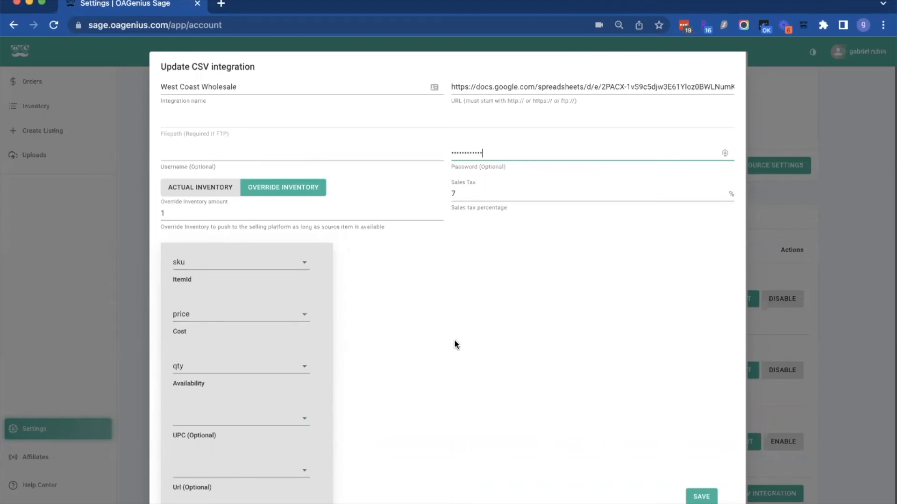
Copy sku WCW10158 from the West Coast Wholesale CSV preview in the browser into the custom source item id of the test123 row in Excel.
scroll(455, 345, "down", 10)
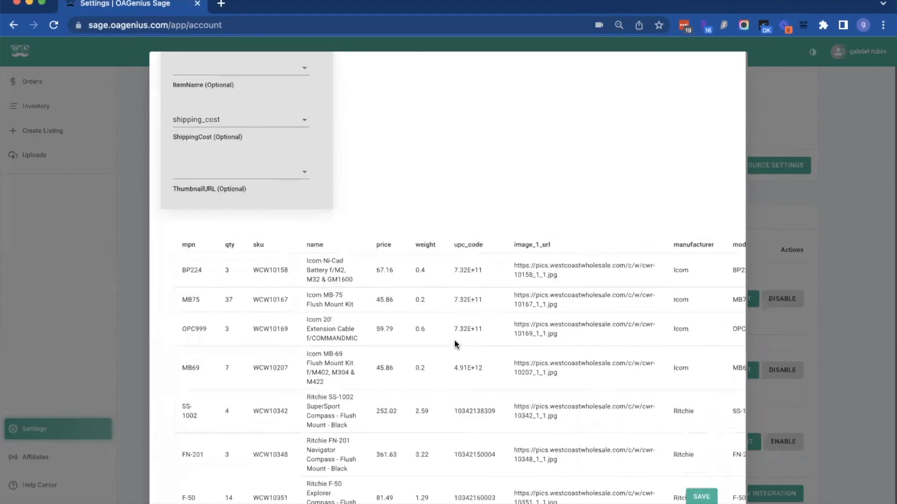
left_click_drag(253, 270, 293, 272)
key("super+c")
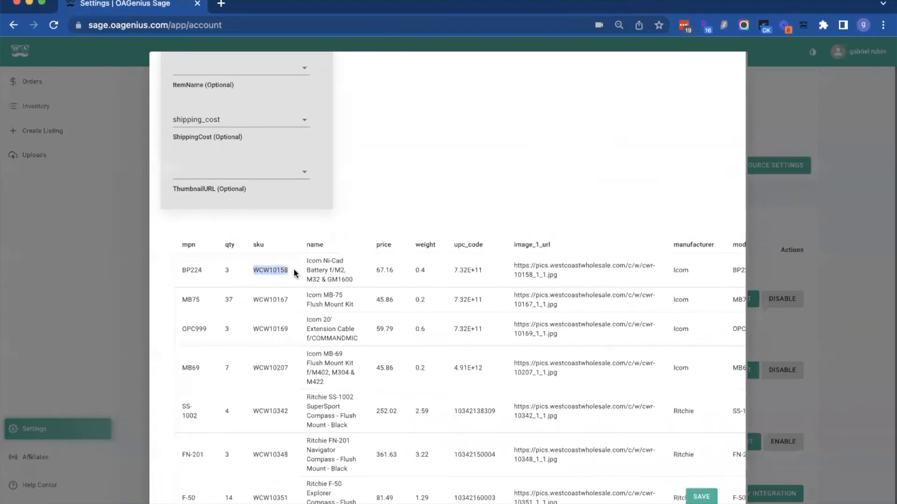
scroll(252, 253, "up", 10)
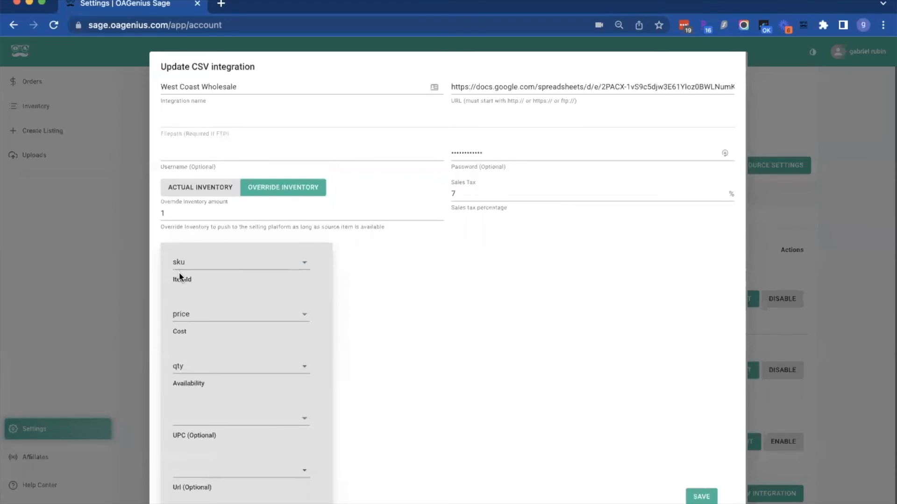
scroll(268, 316, "down", 8)
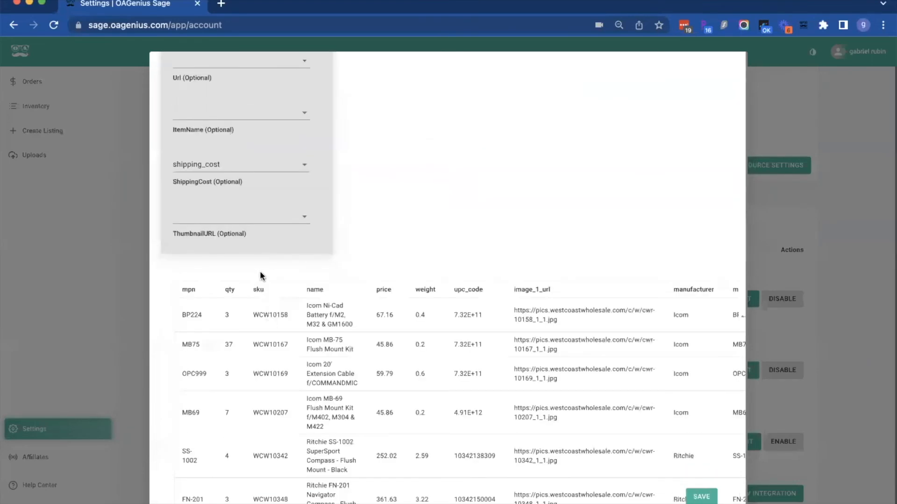
scroll(261, 276, "down", 2)
double_click(261, 270)
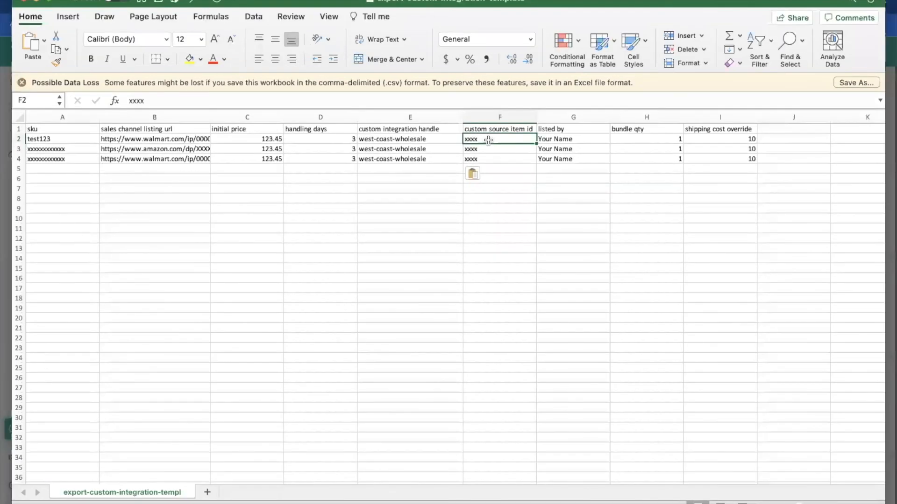
key("super+v")
key("Tab")
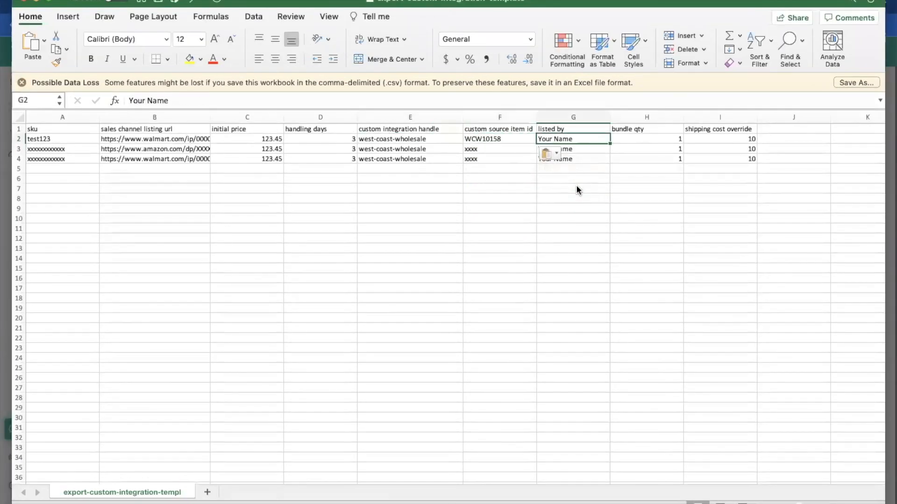
Fill in the lister's name under listed by and set the shipping cost override to 0 for the test123 row.
type("Gabe")
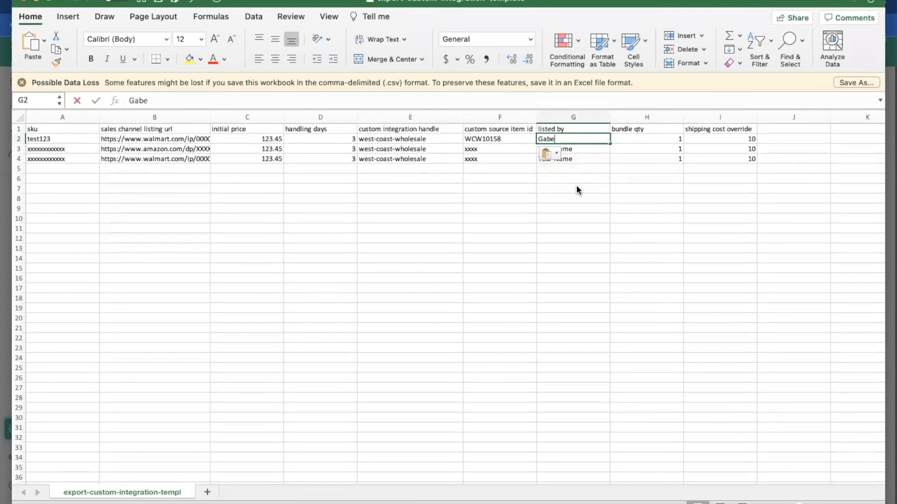
key("Tab")
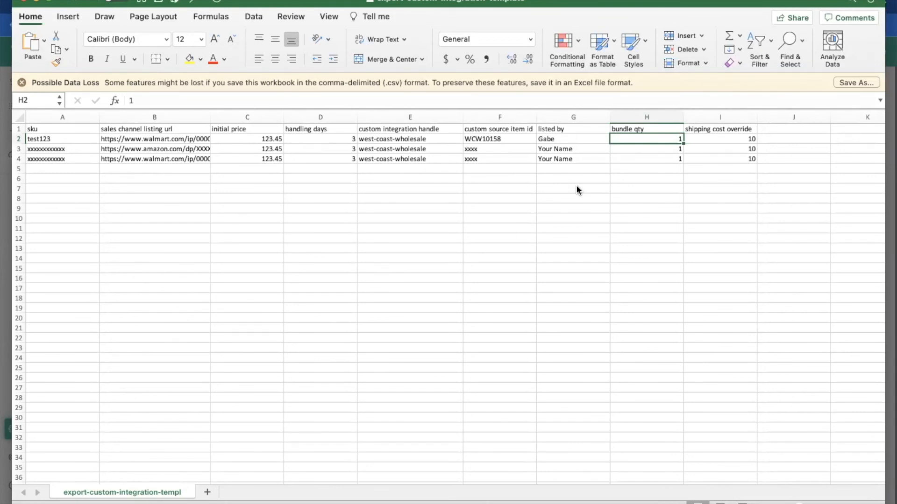
key("Right")
key("Down")
key("Down")
key("Up")
key("Up")
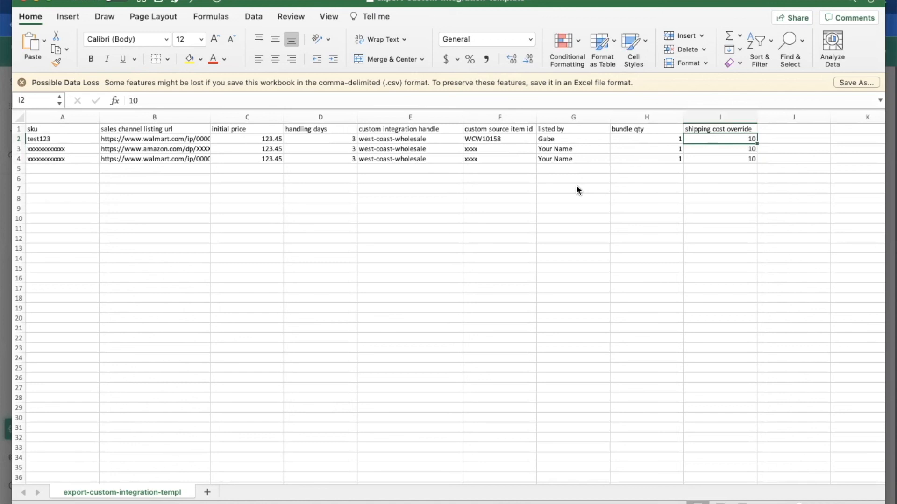
type("0")
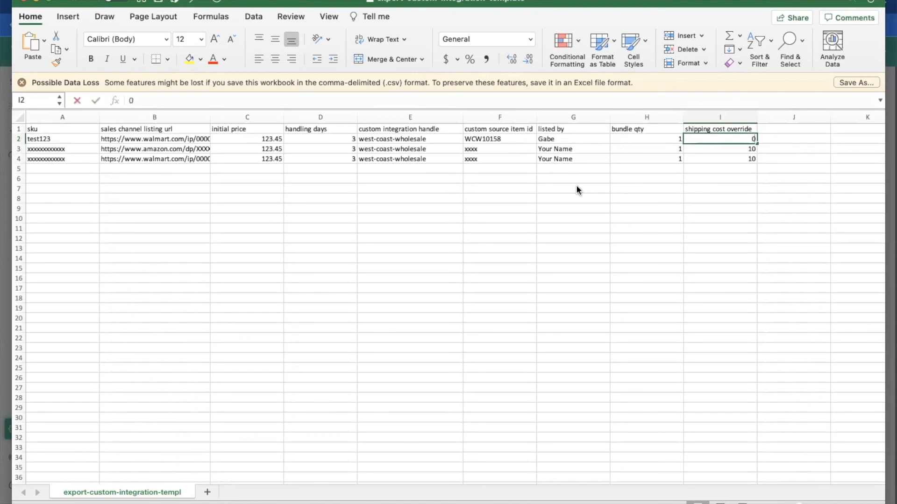